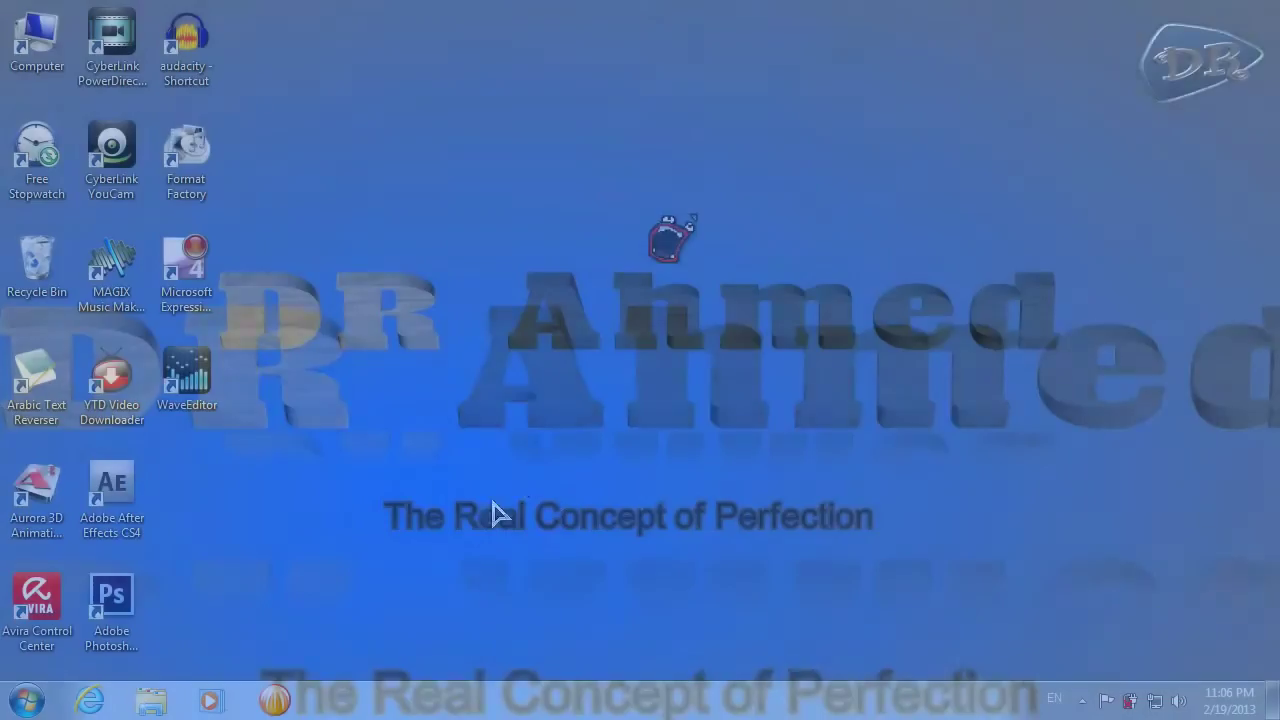
- Open Internet Explorer and Google-search for 'cool cursors' using the suggestion
click(91, 701)
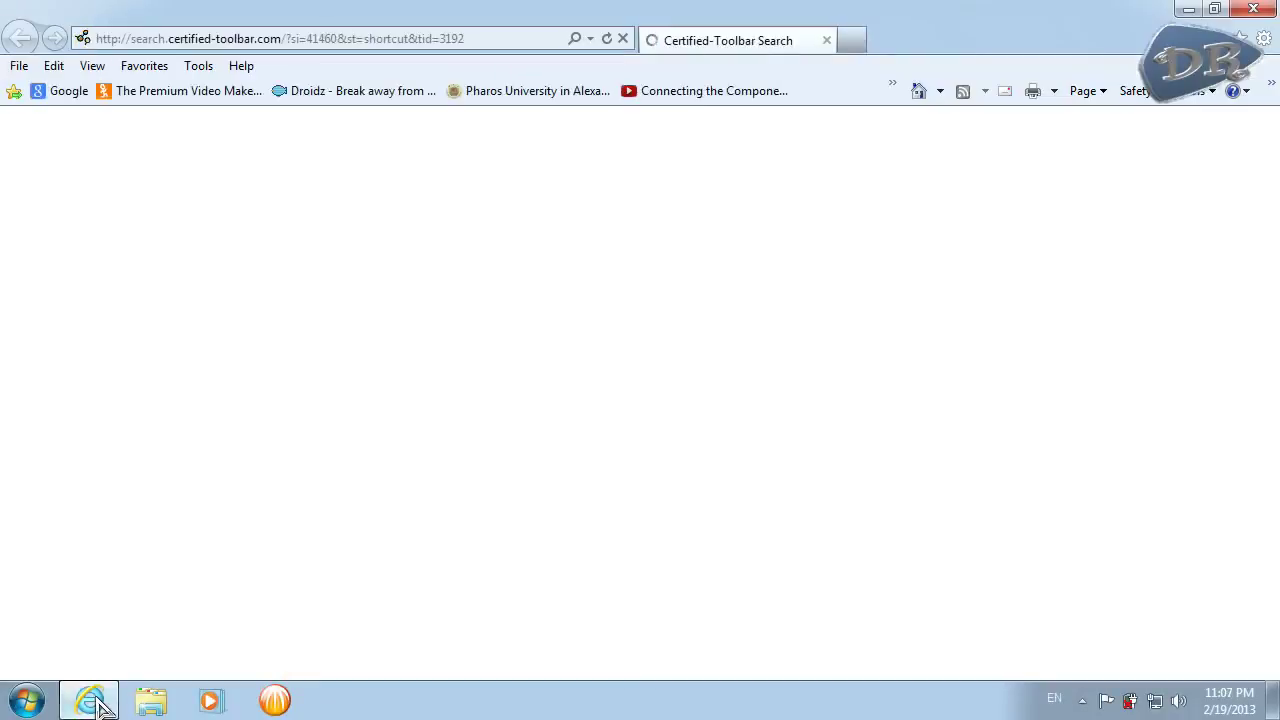
click(68, 91)
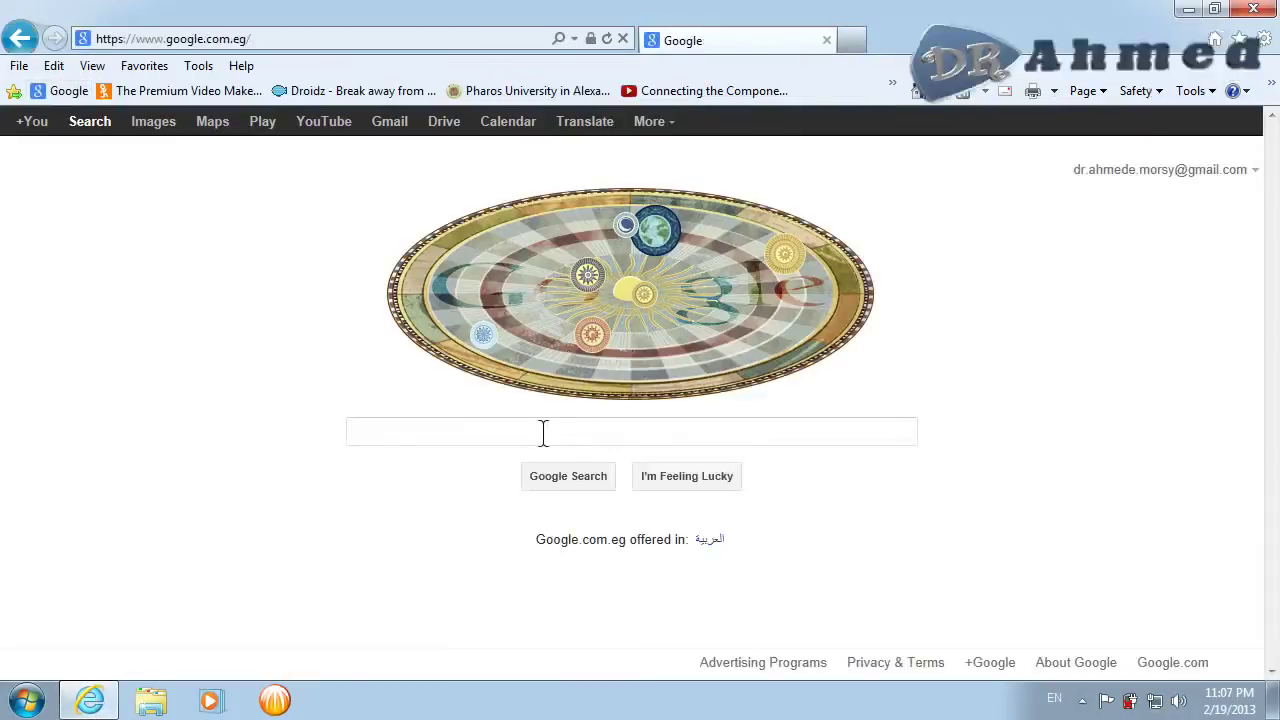
click(543, 432)
text(cool)
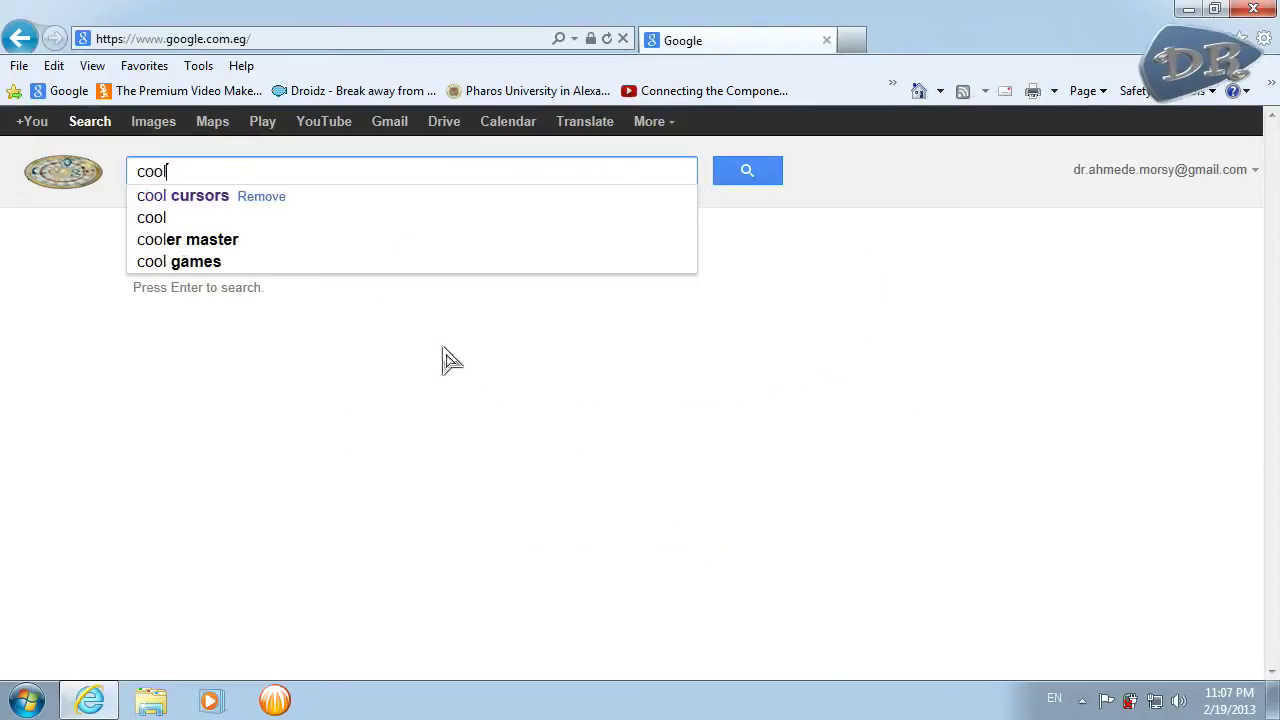
click(179, 205)
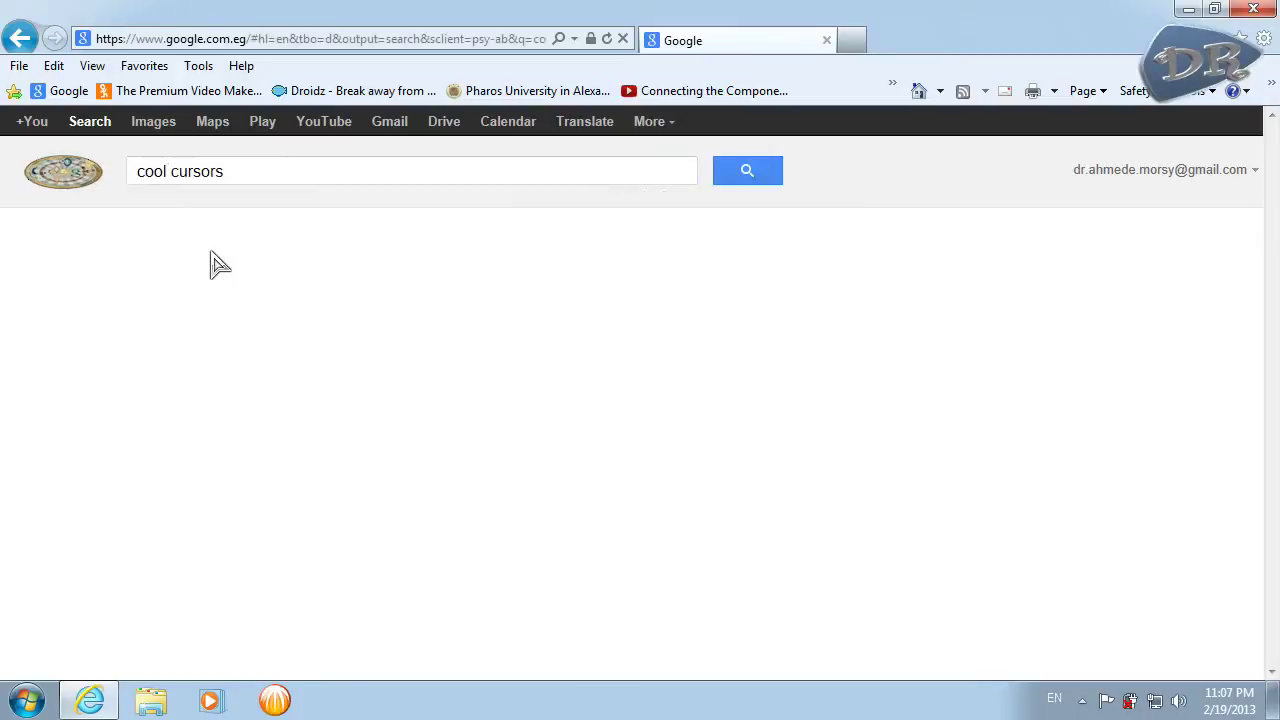
- Scroll the results and open the Free Cursors 4U site
scroll(277, 450, down, 1)
mouse_move(380, 445)
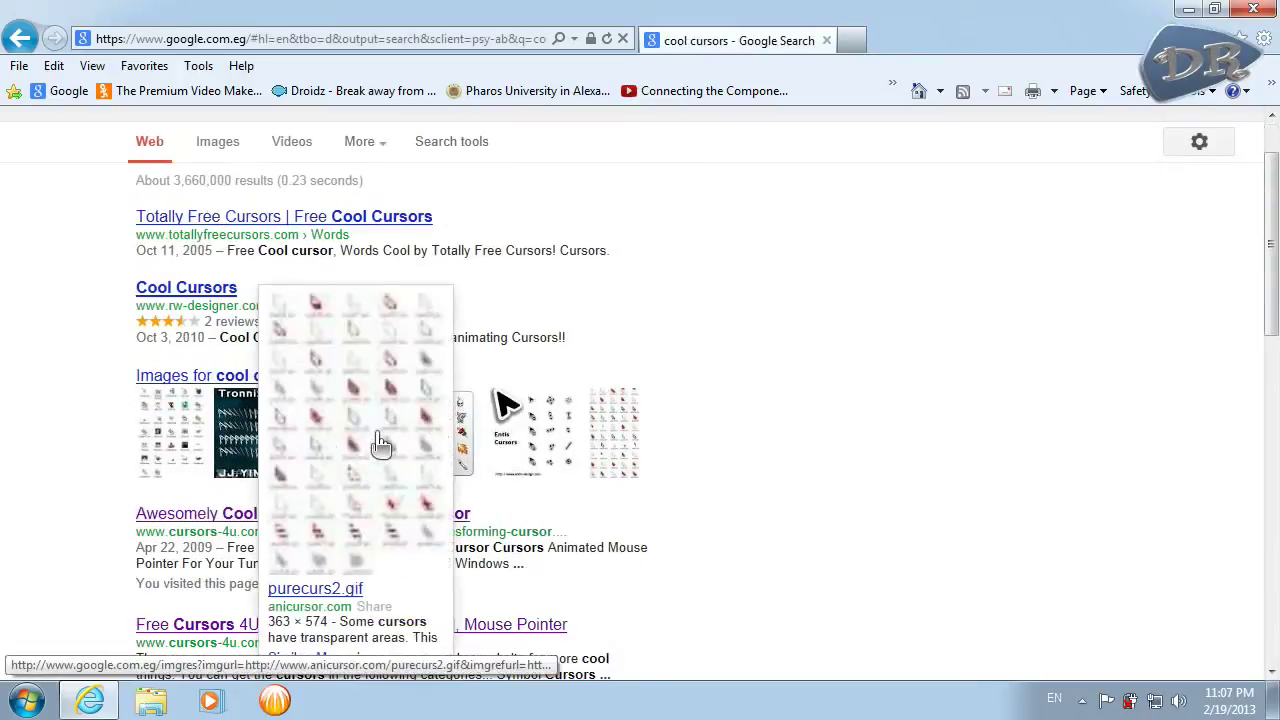
scroll(380, 445, down, 1)
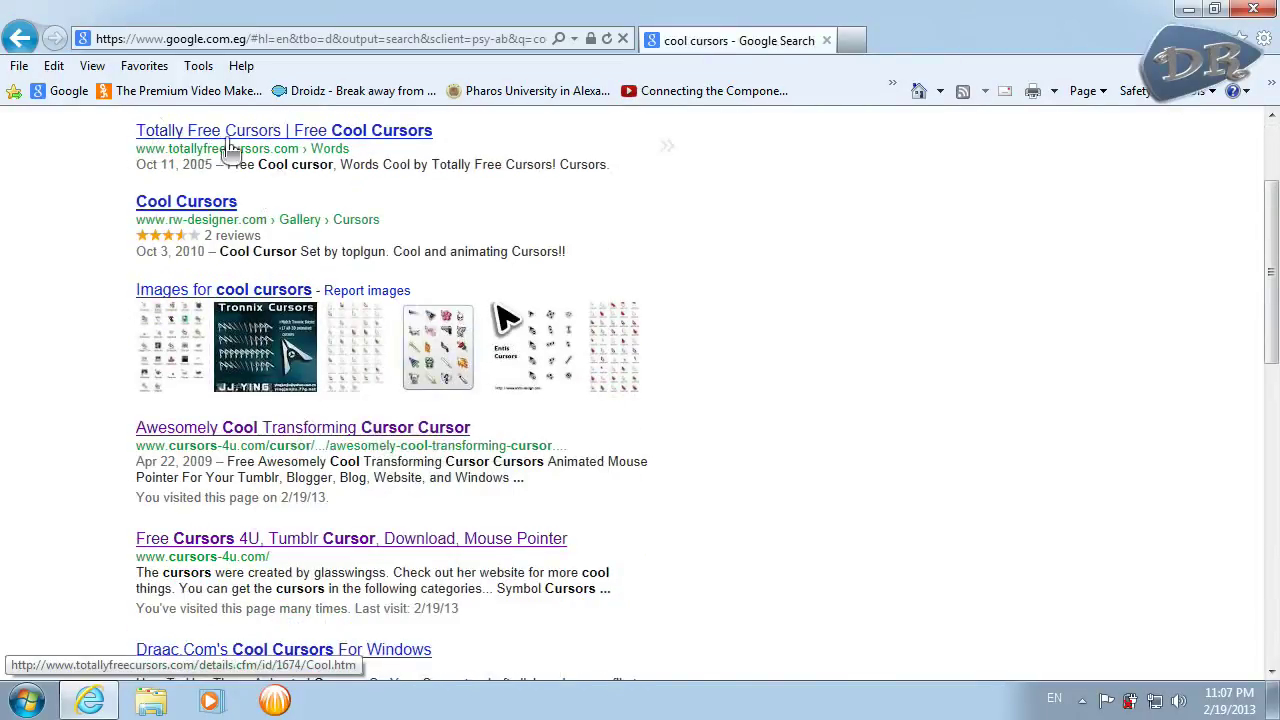
scroll(150, 210, down, 1)
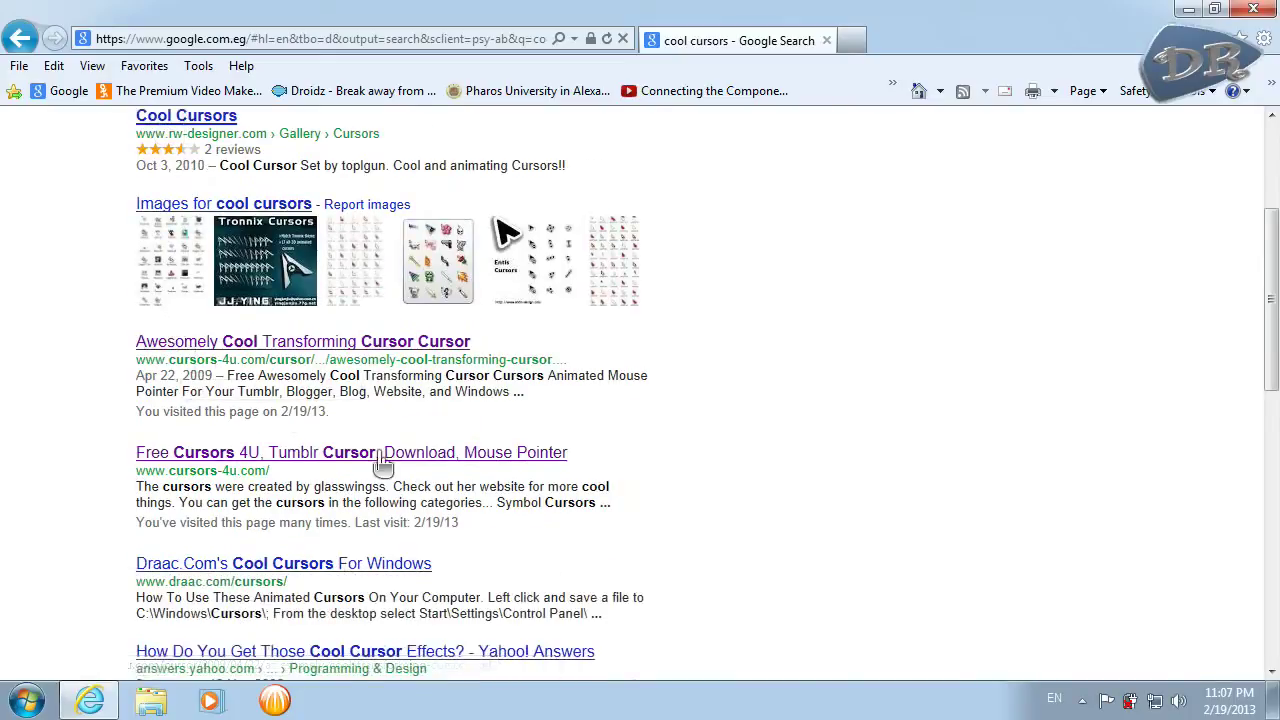
scroll(268, 458, down, 1)
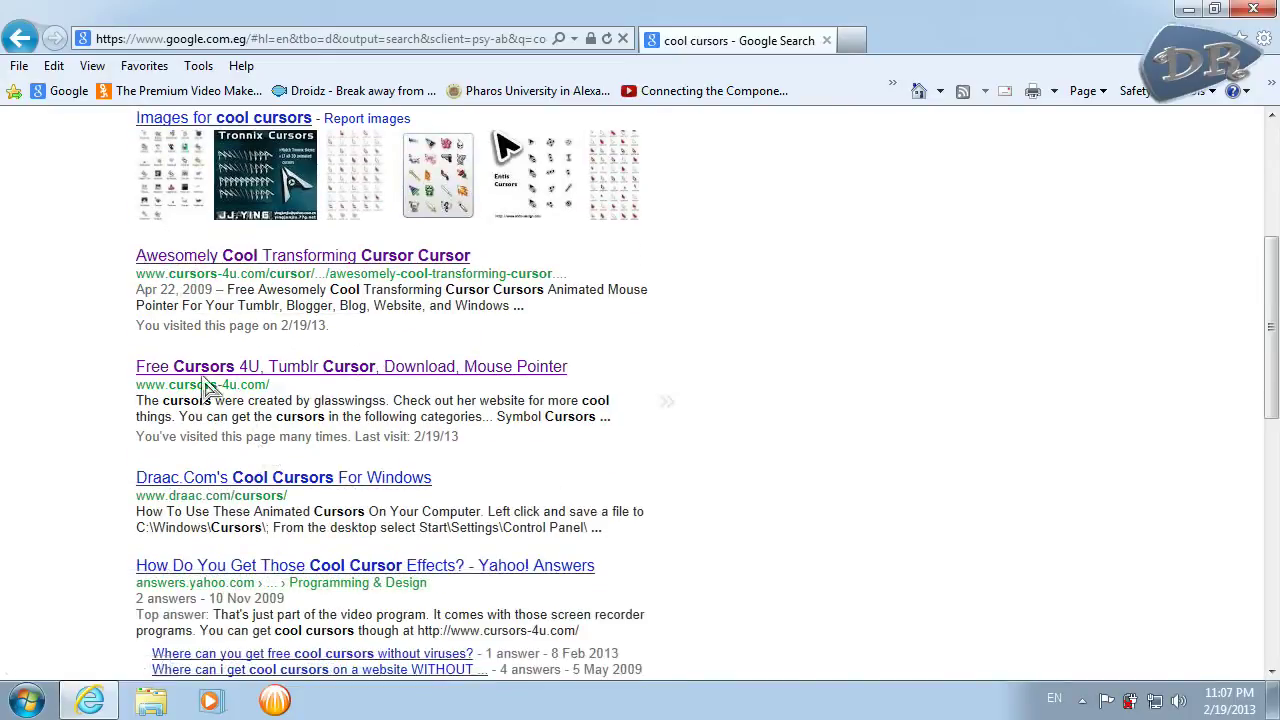
click(272, 376)
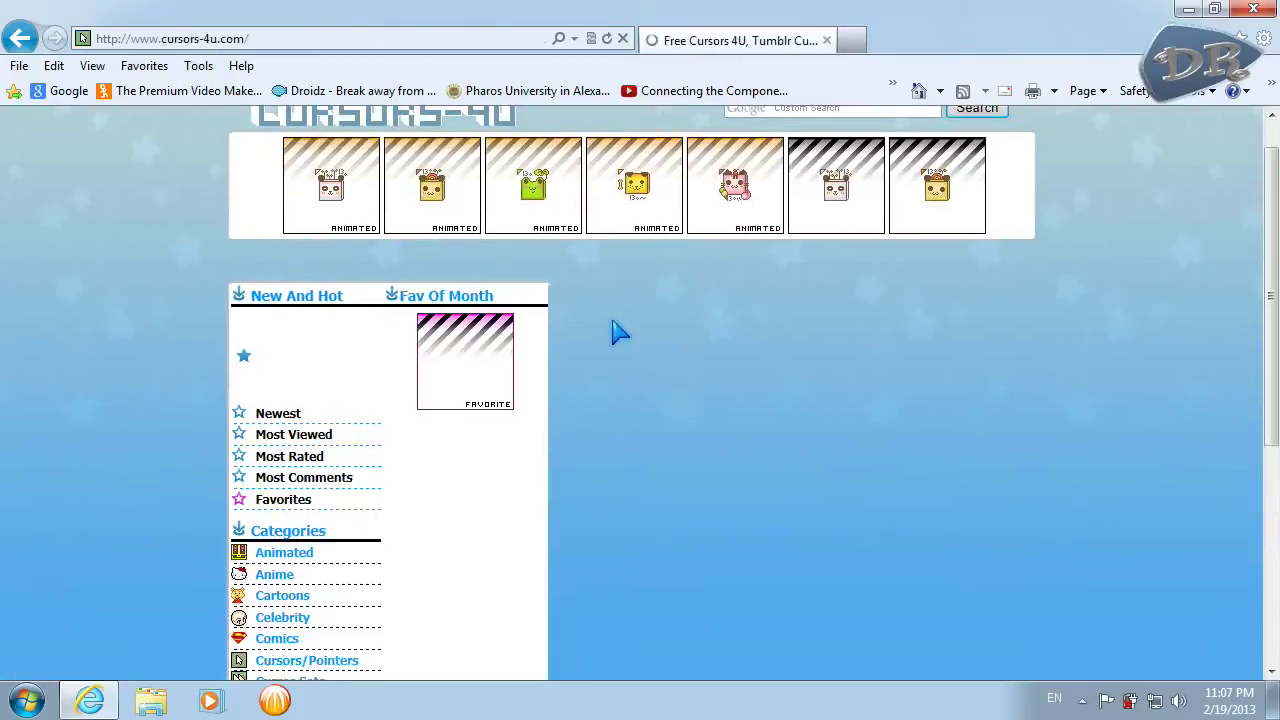
- Browse the cursors-4u.com home page and open the Cursors/Pointers category
scroll(620, 332, down, 3)
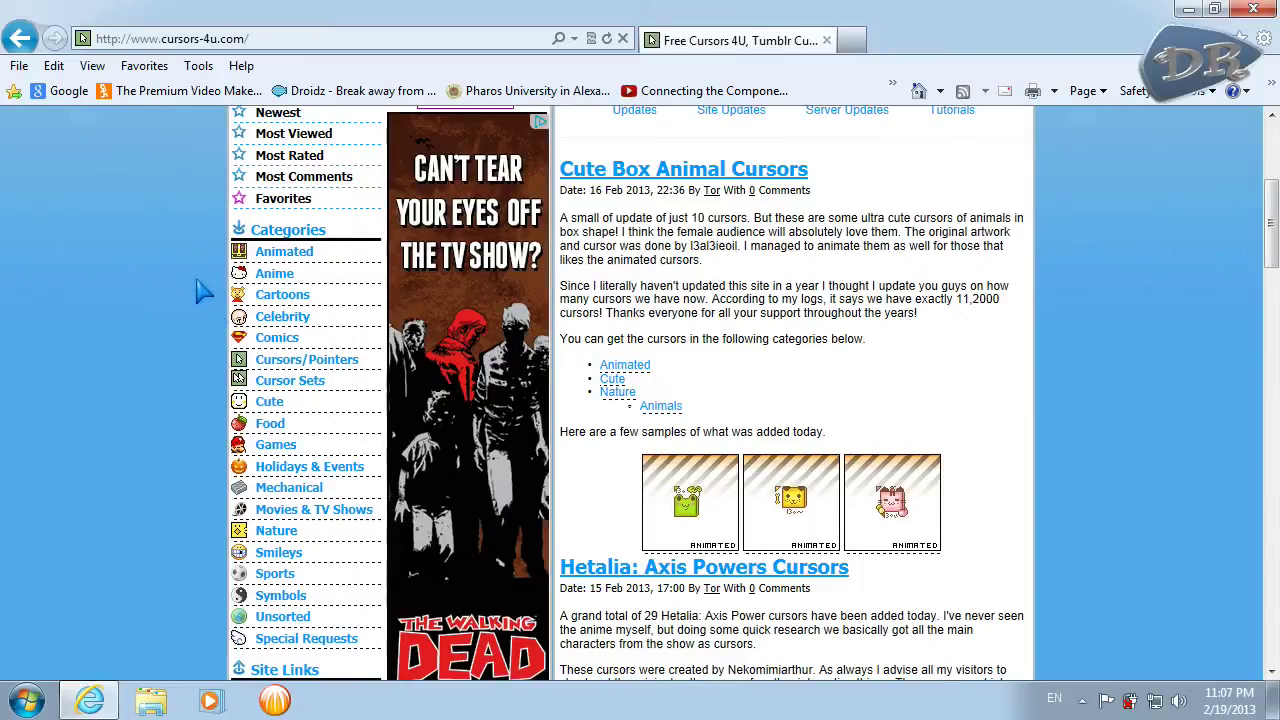
scroll(200, 290, down, 1)
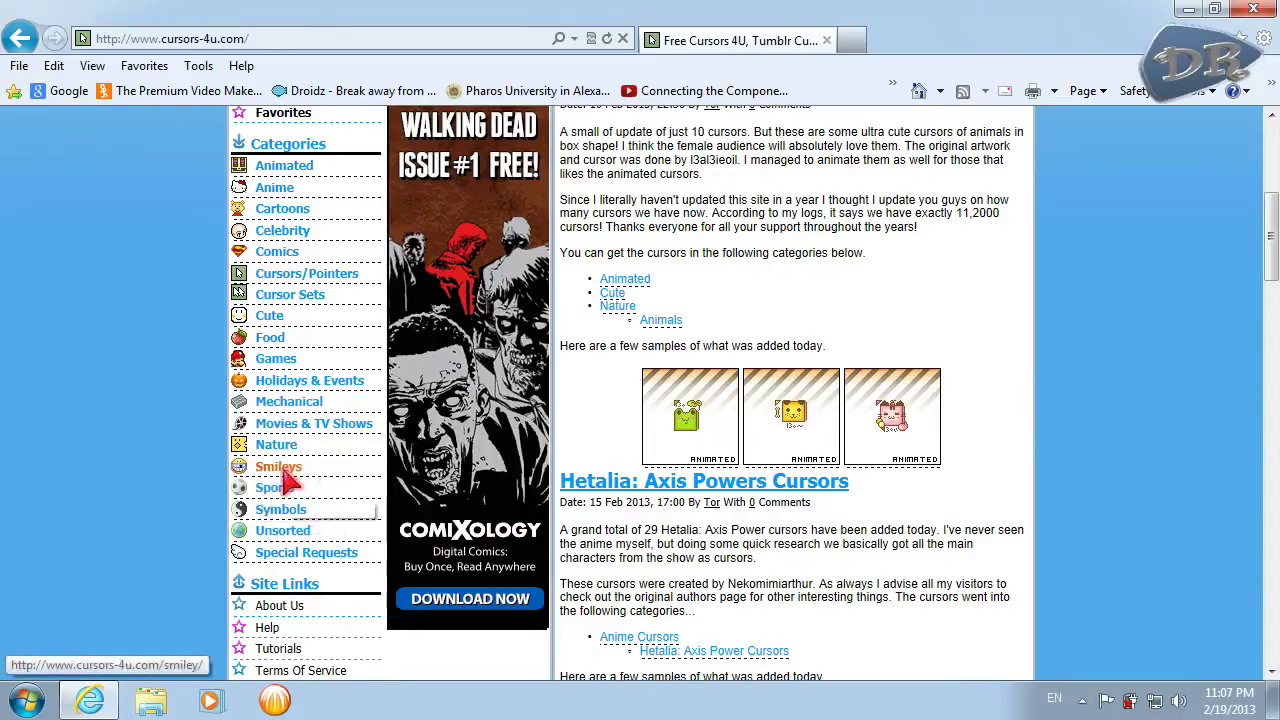
scroll(213, 452, up, 1)
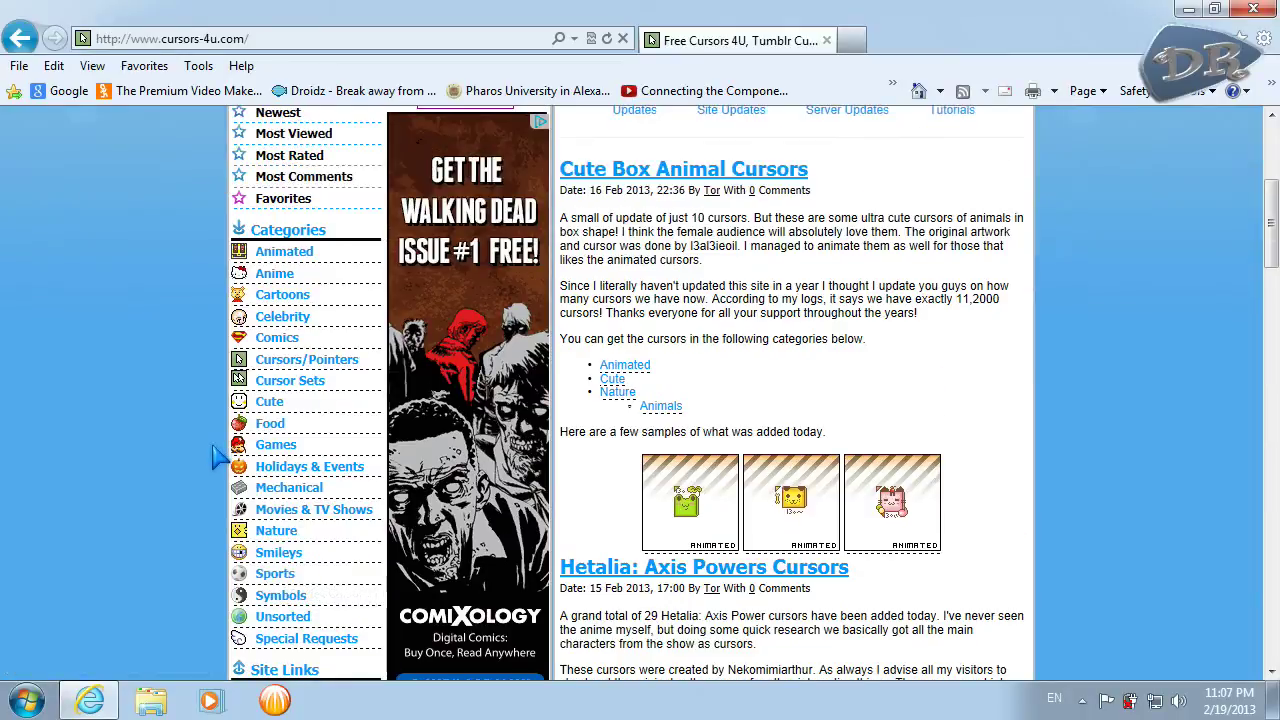
click(327, 360)
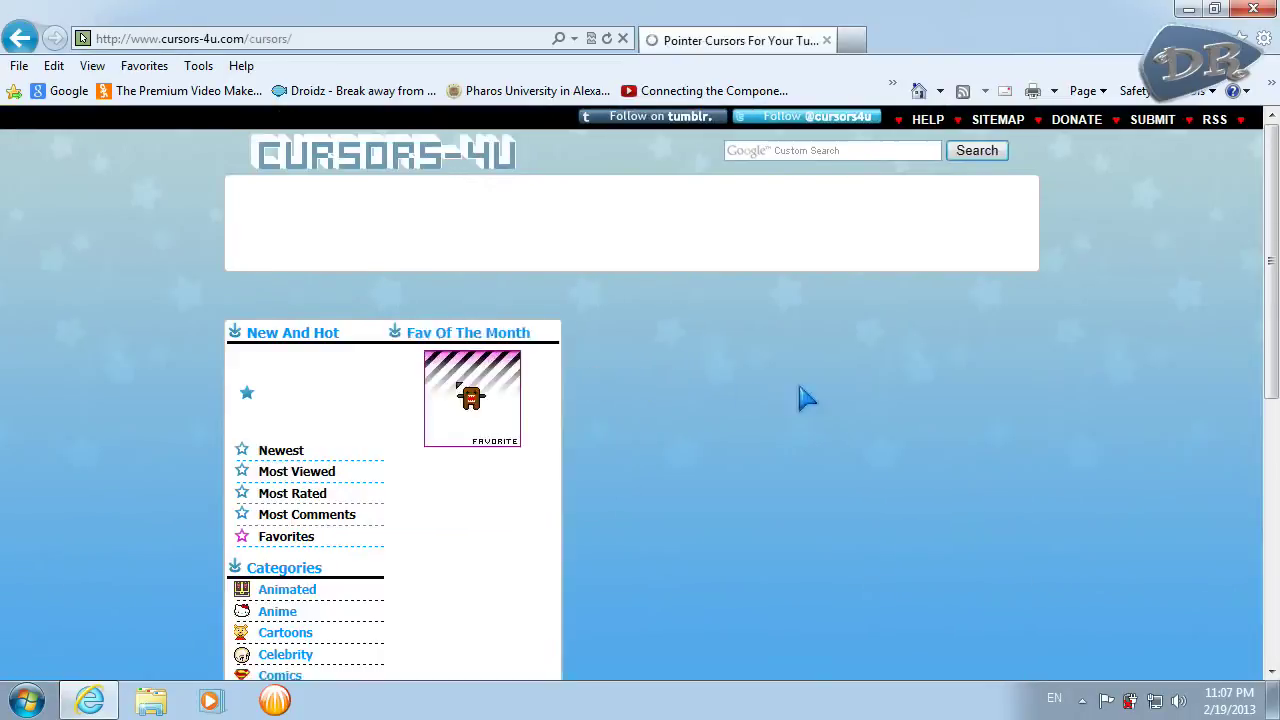
scroll(1112, 460, down, 6)
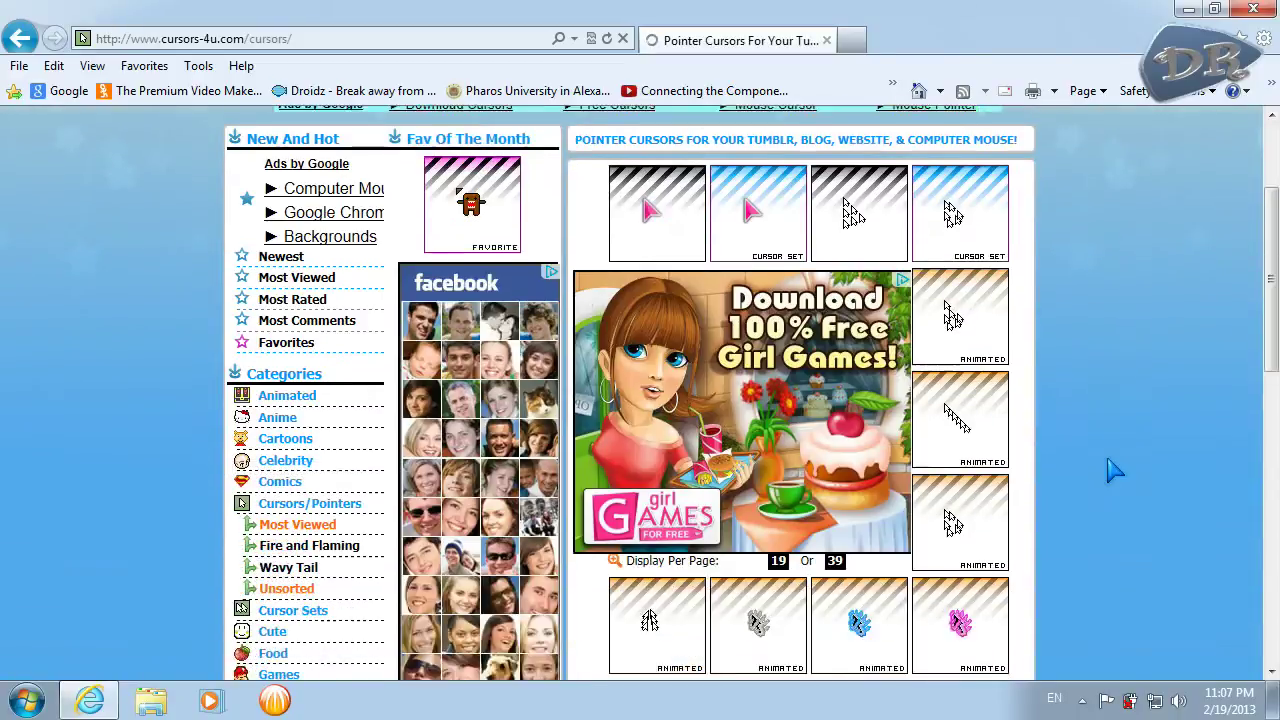
scroll(1106, 483, up, 2)
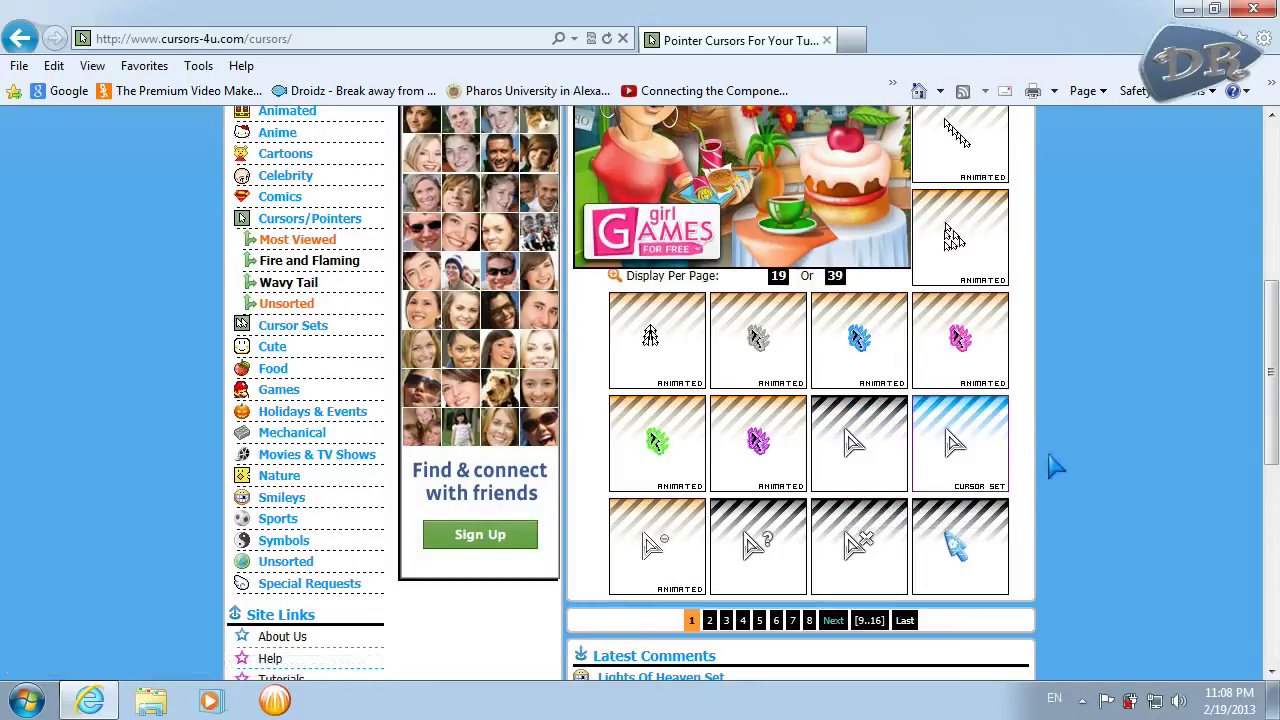
scroll(1055, 465, up, 3)
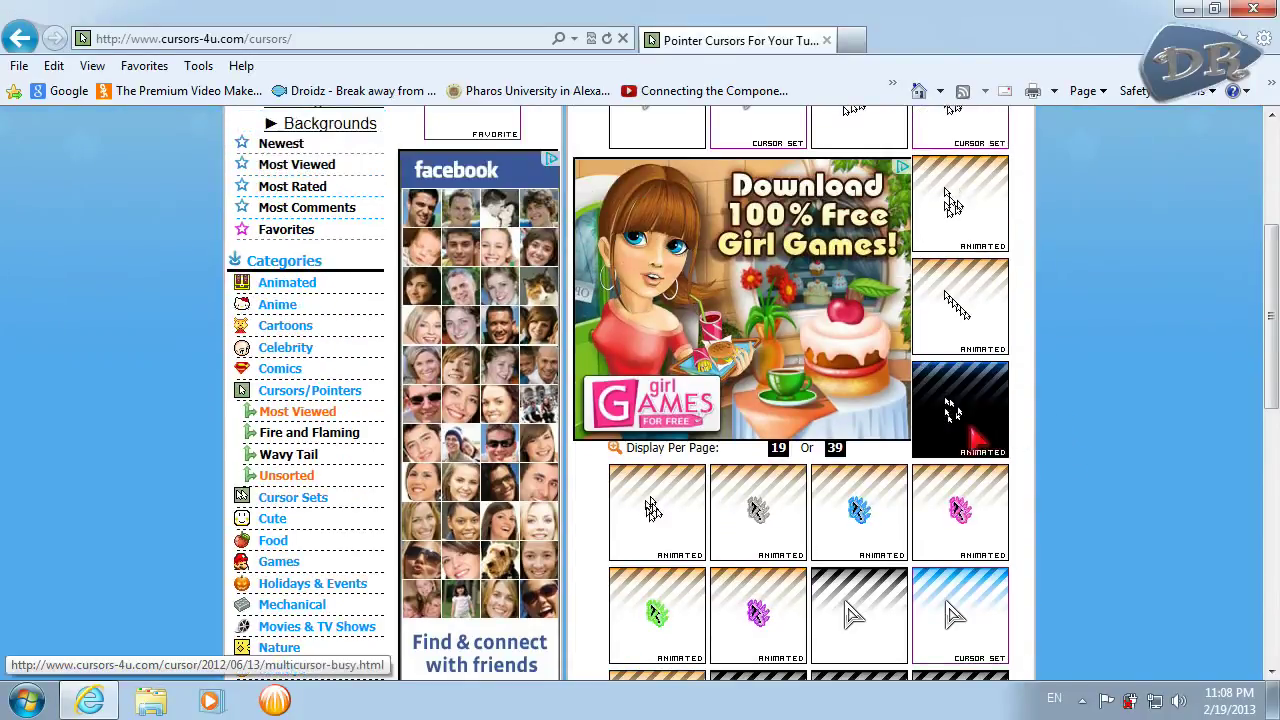
click(953, 418)
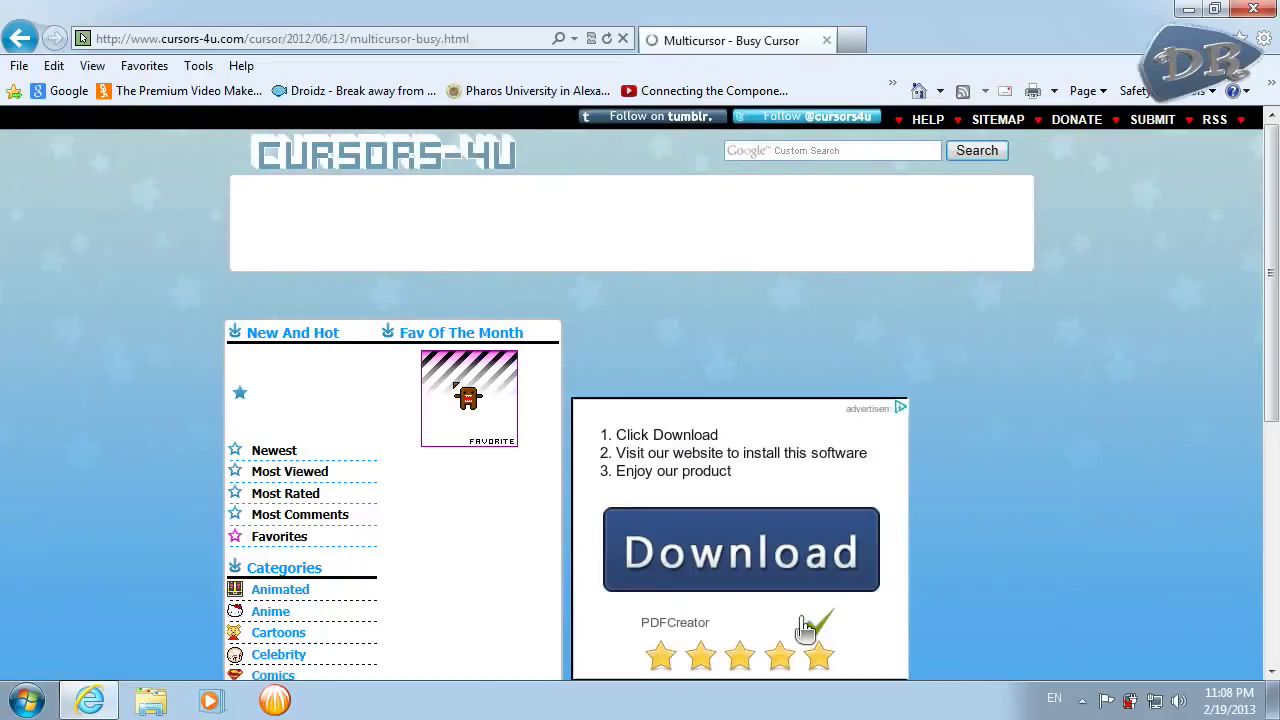
- Download the Multicursor - Busy Cursor and save it as cur1066.ani
scroll(888, 465, down, 4)
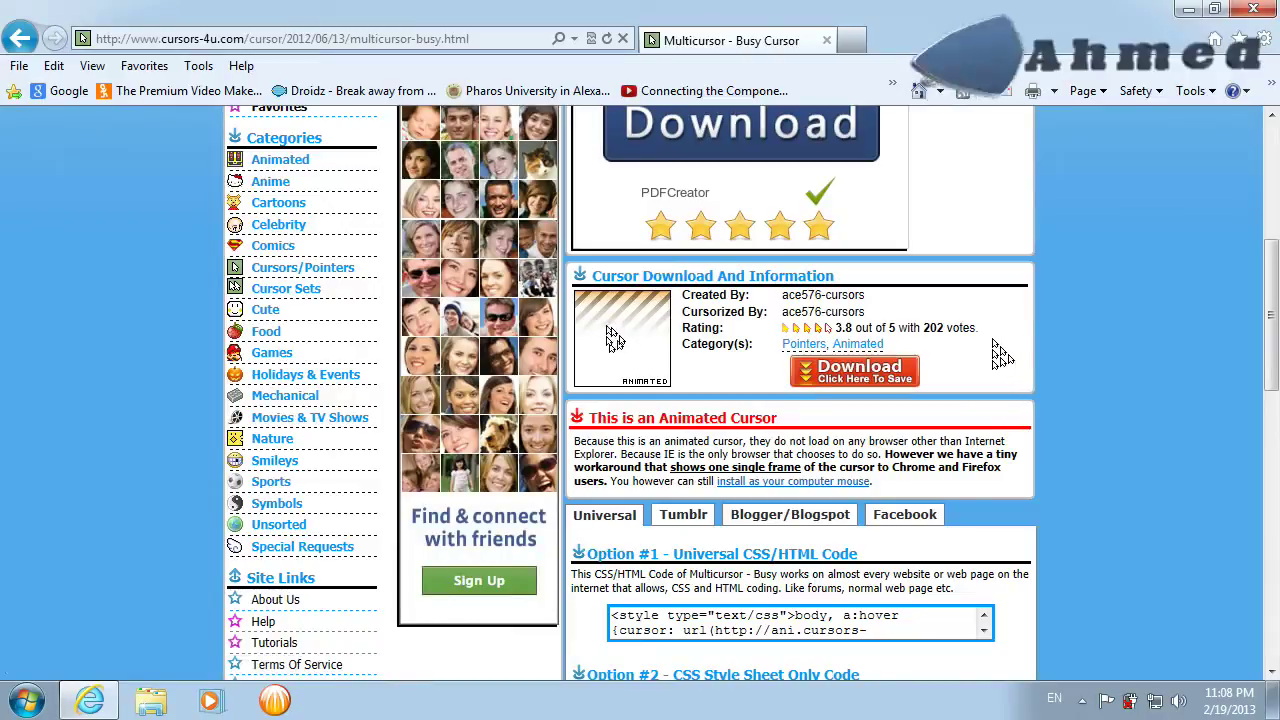
click(866, 390)
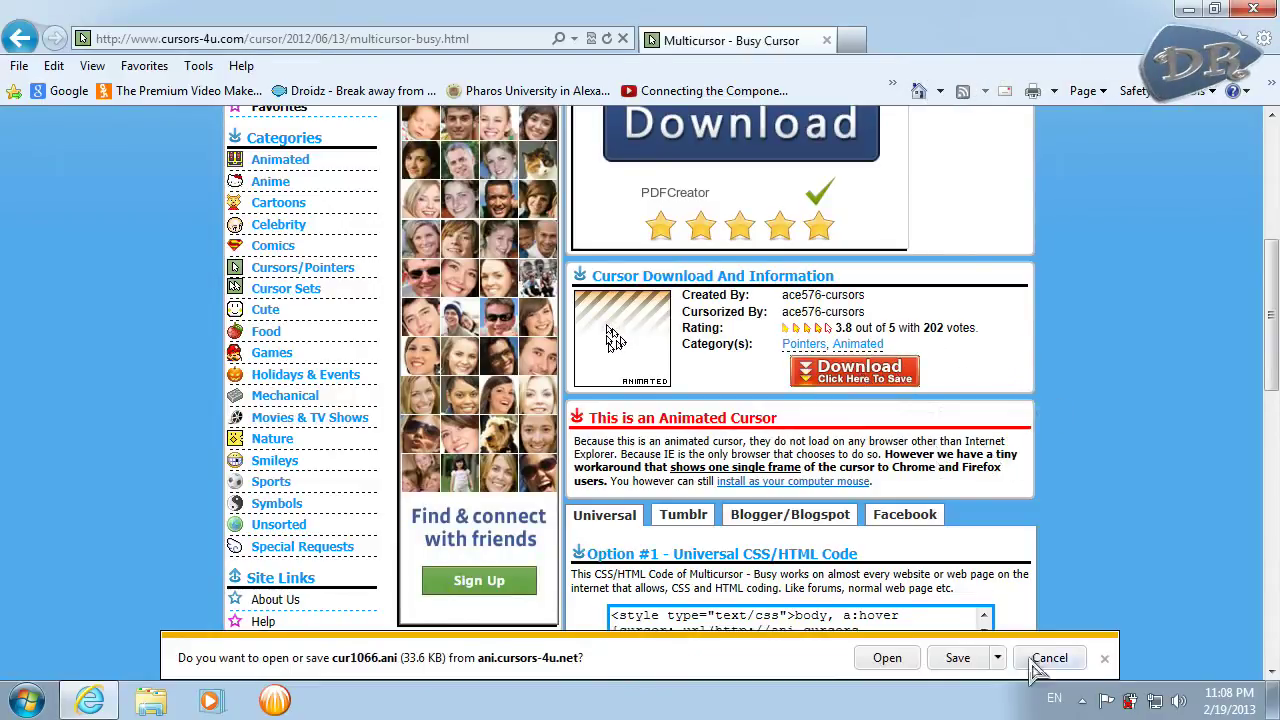
click(966, 658)
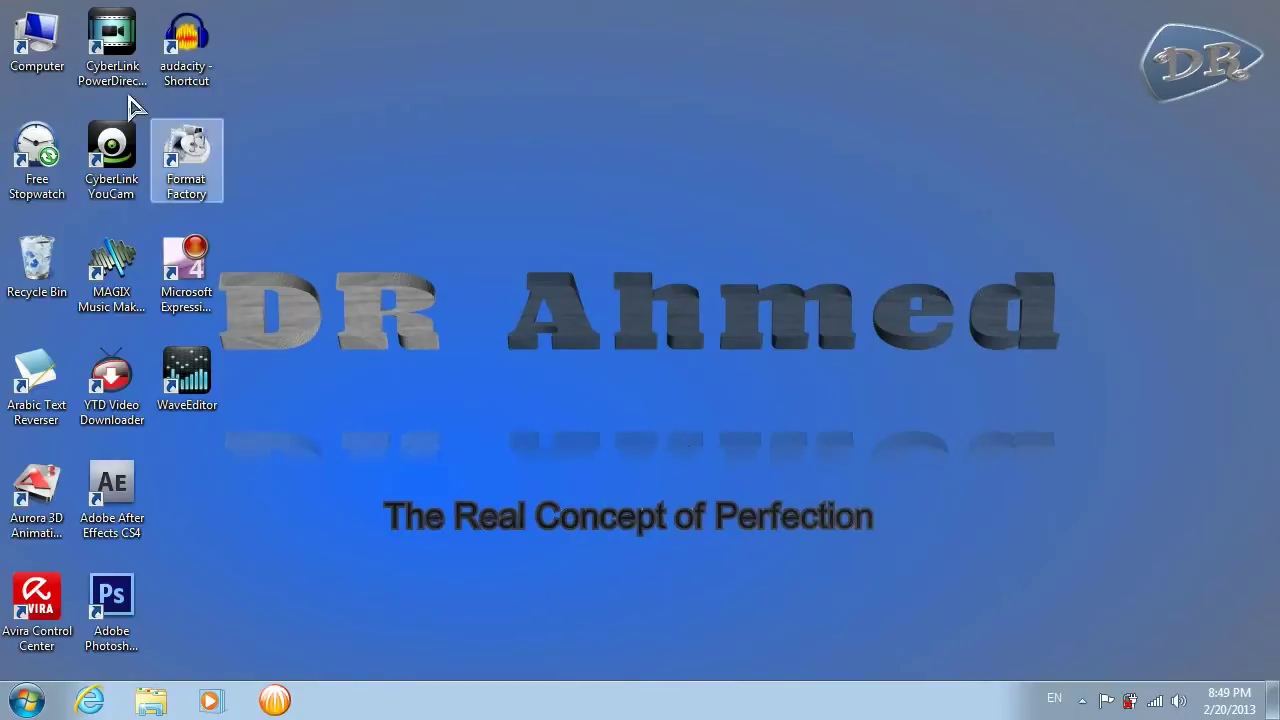
- Copy the cur1066 cursor file from Downloads, then go to Local Disk (C:)
double_click(55, 68)
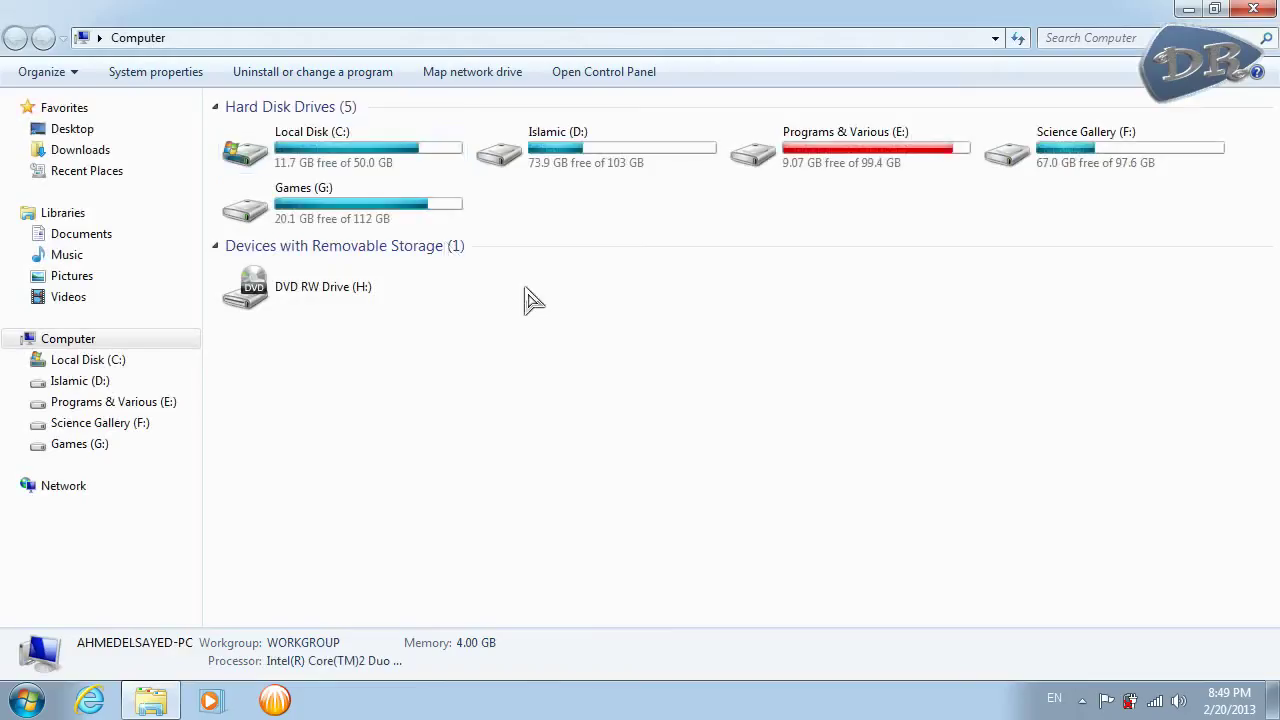
click(80, 152)
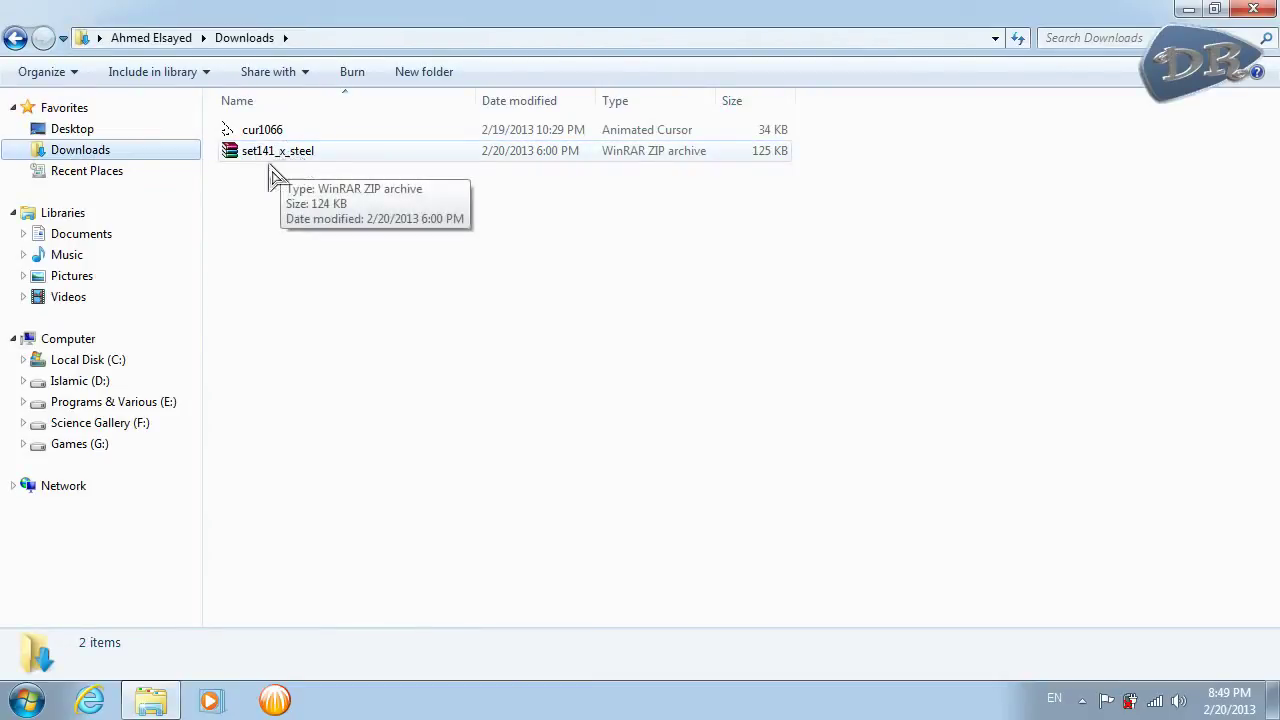
drag(282, 178, 330, 158)
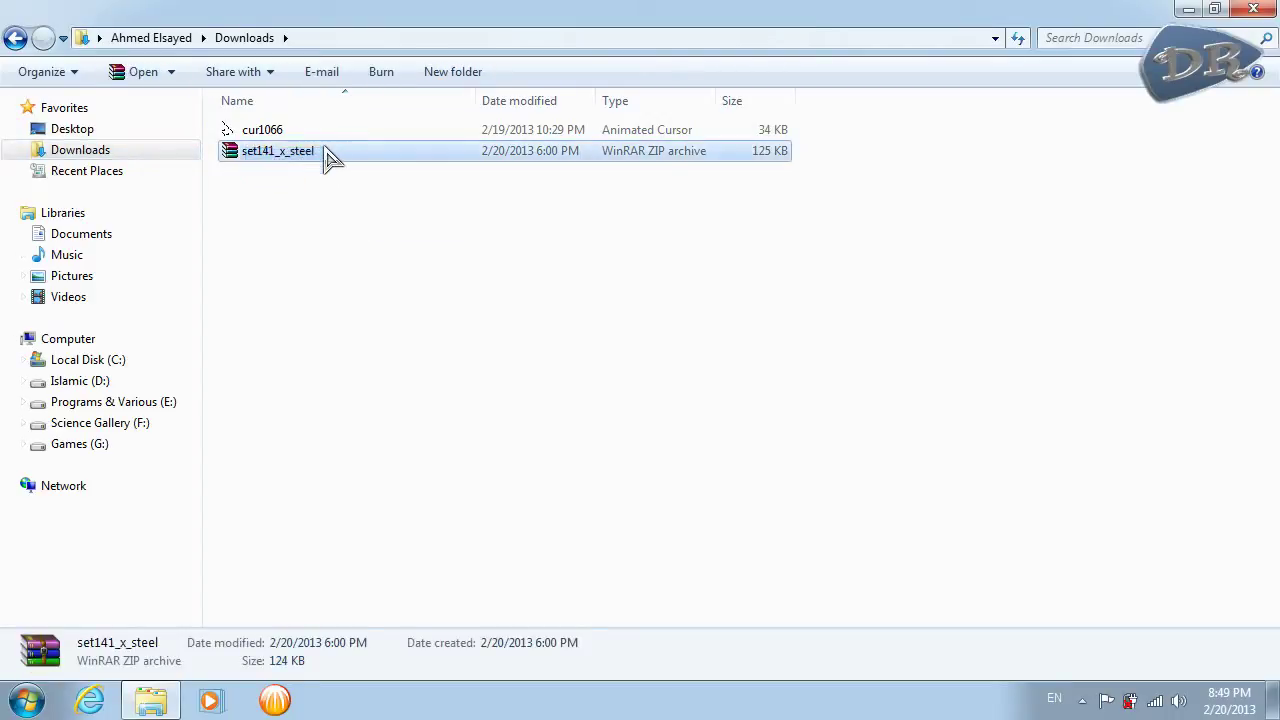
click(260, 135)
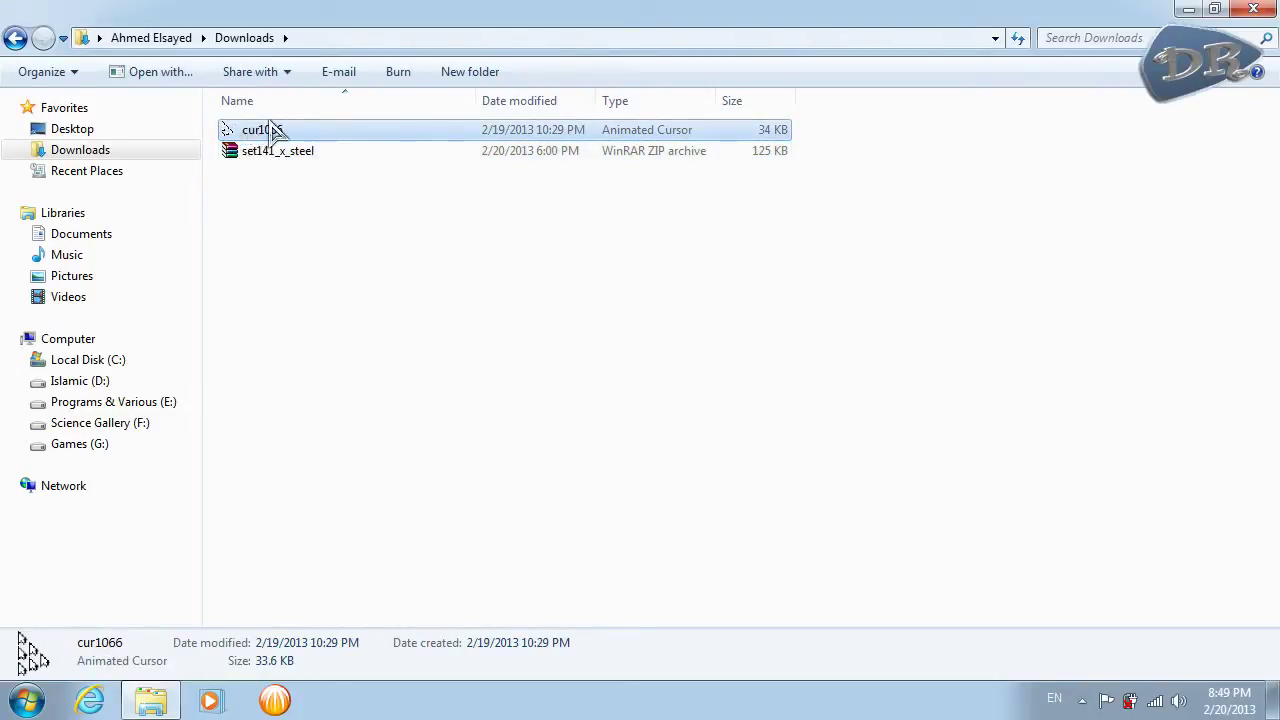
right_click(270, 131)
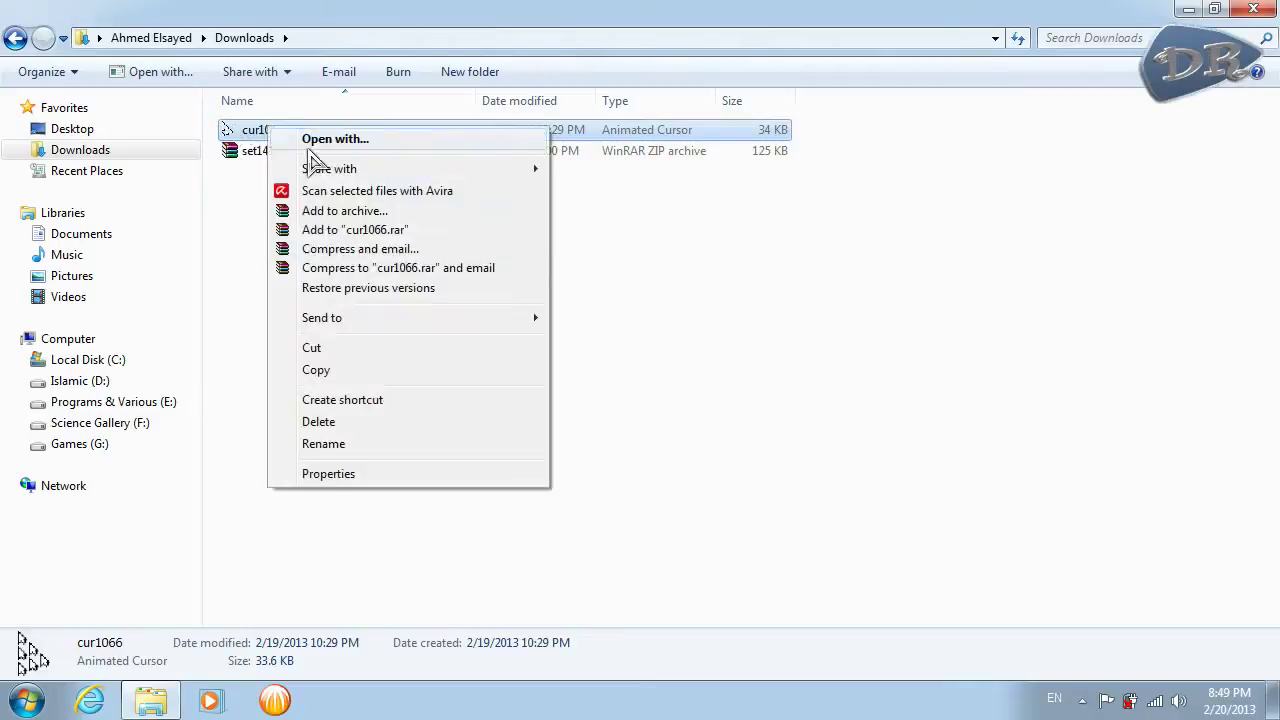
click(337, 380)
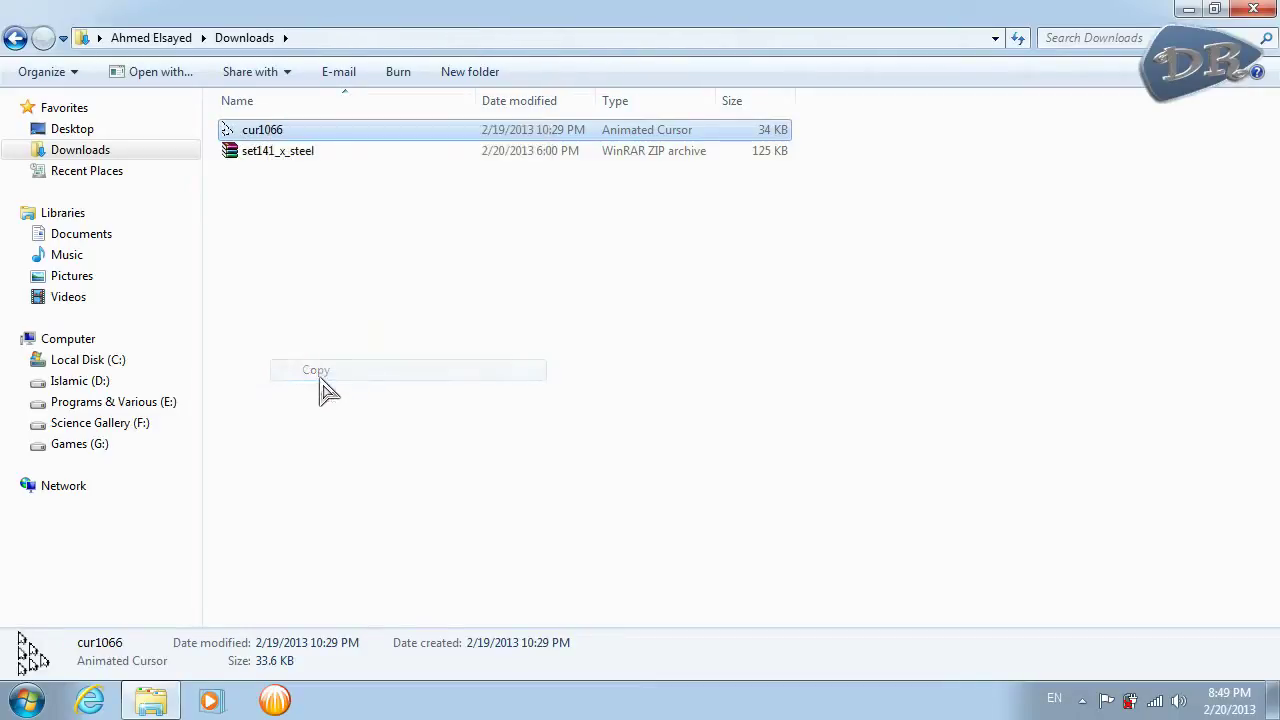
click(114, 361)
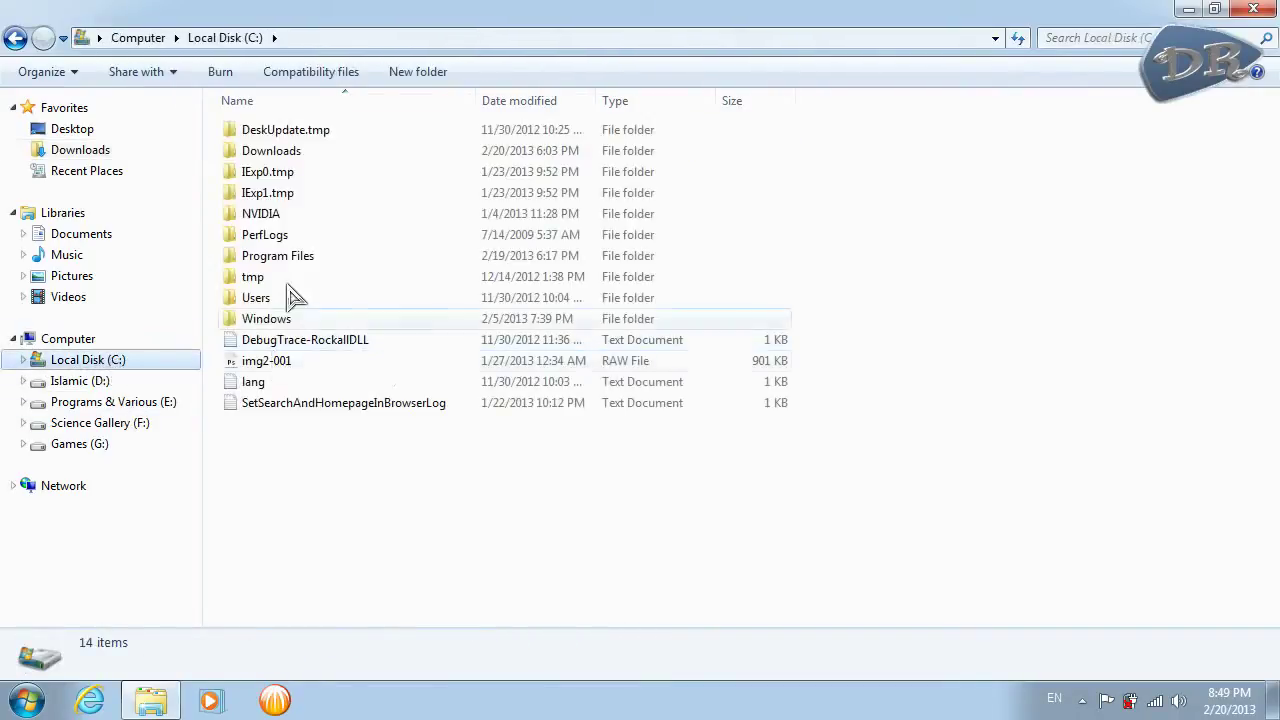
- Look inside C:\Windows\Cursors, then return to the set141_x_steel archive in Downloads
double_click(285, 326)
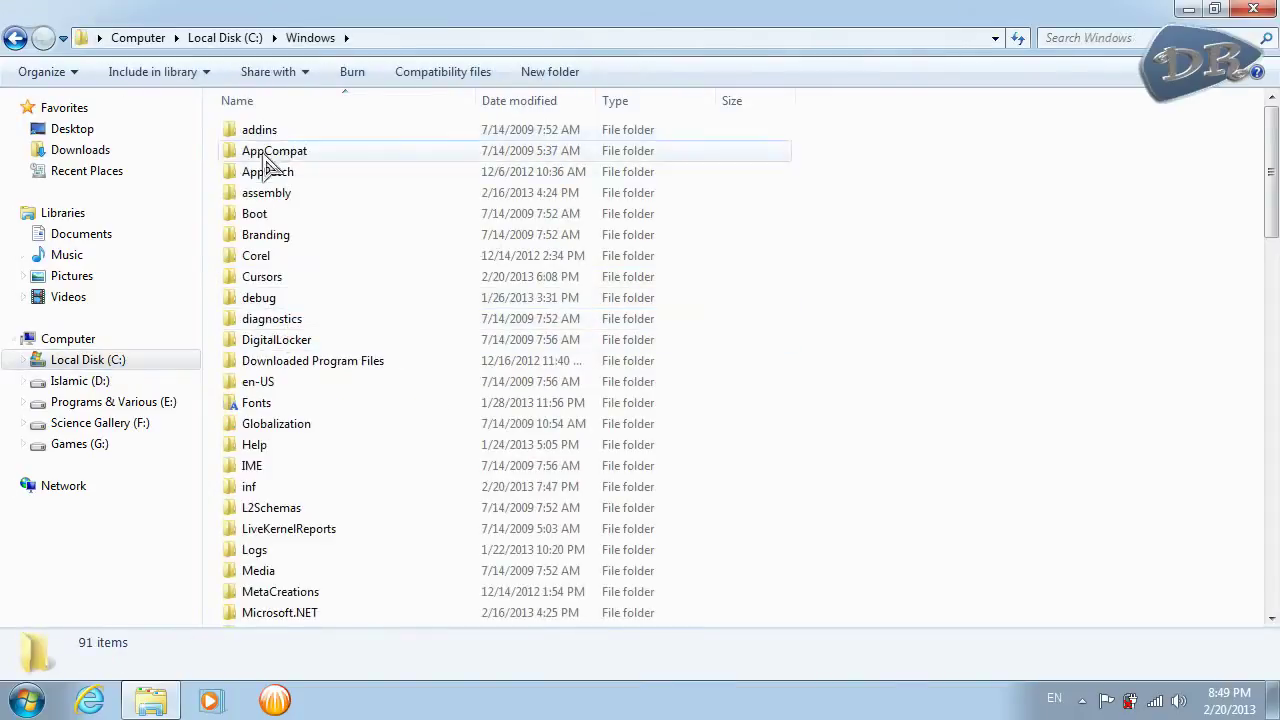
double_click(284, 277)
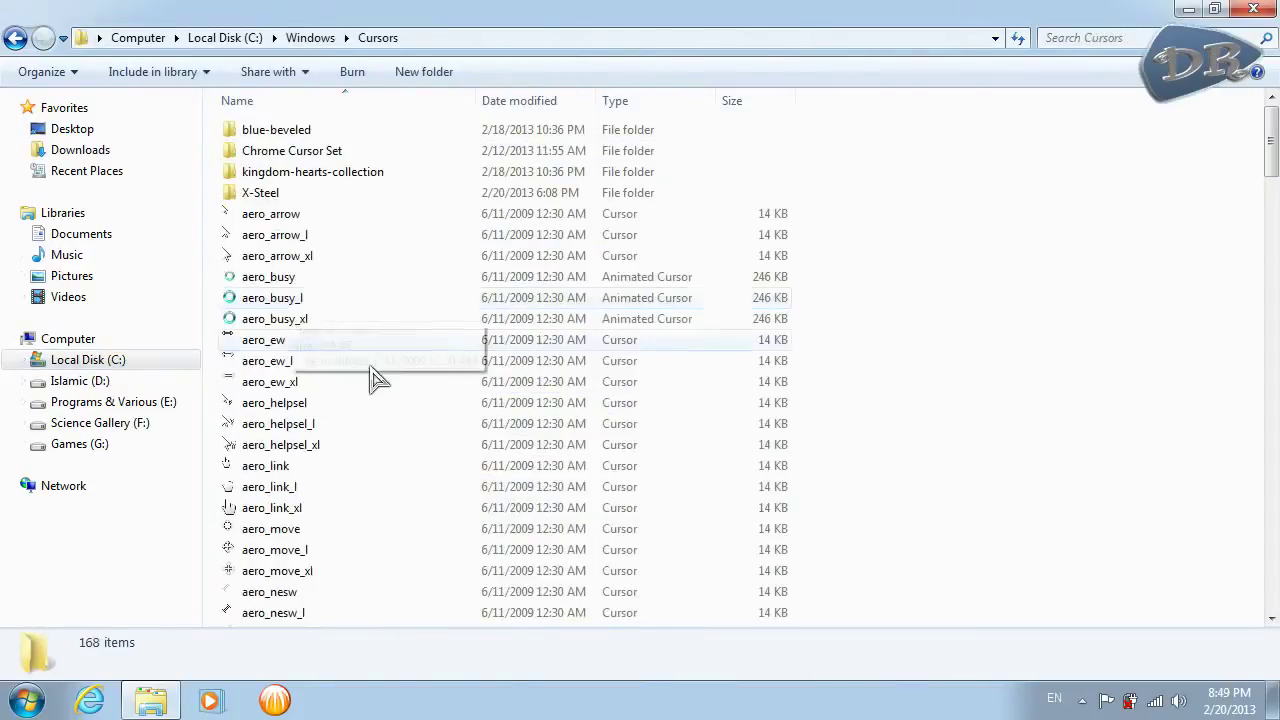
right_click(1085, 193)
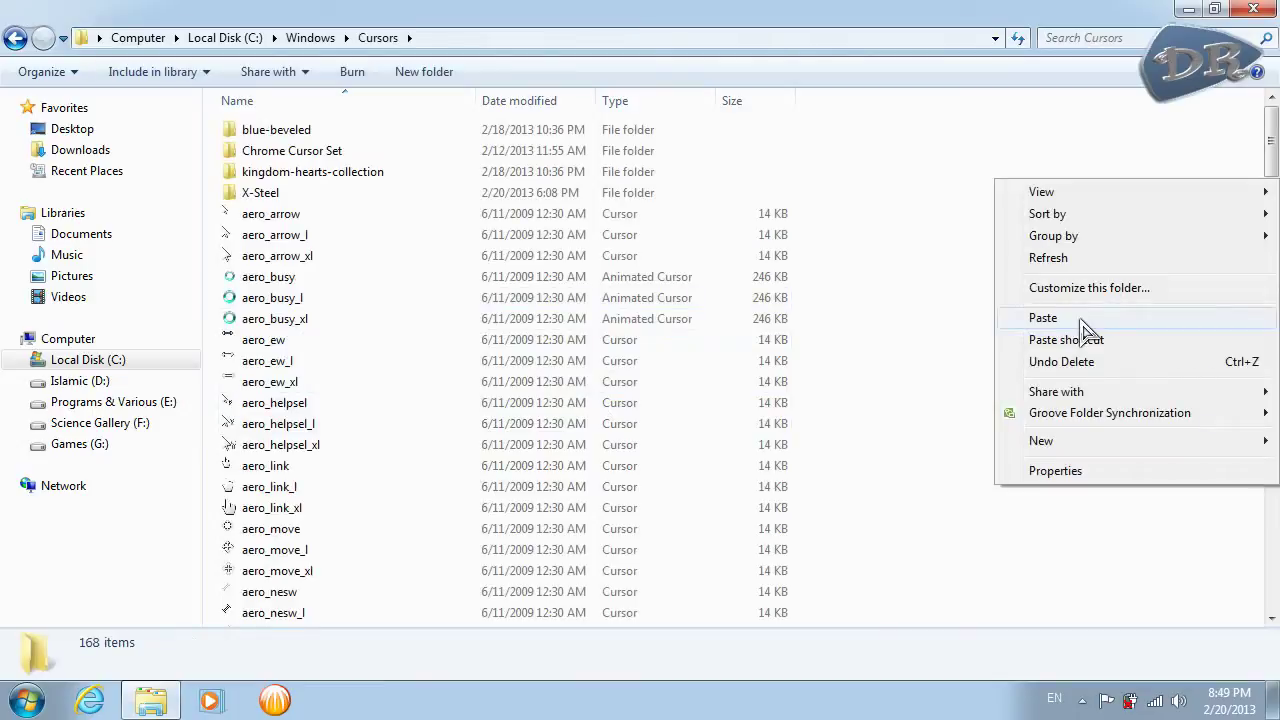
click(89, 157)
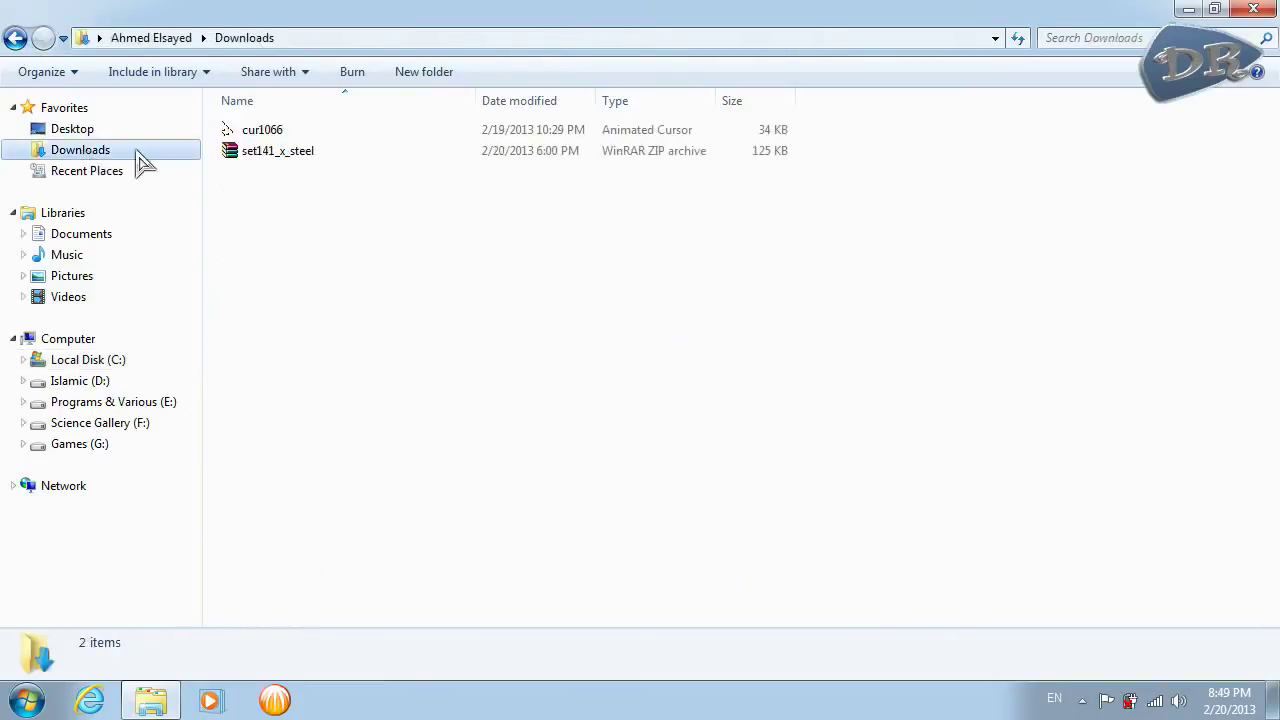
right_click(279, 158)
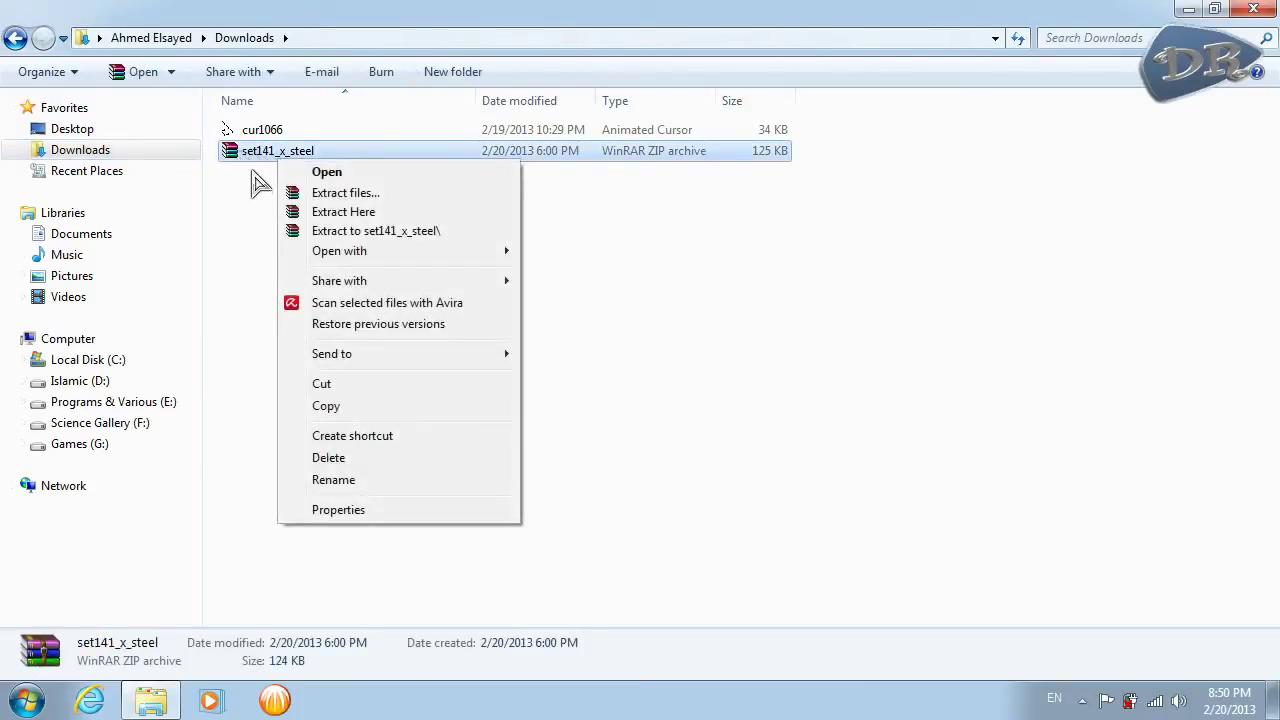
- Extract set141_x_steel here and copy the resulting X-Steel folder
right_click(259, 156)
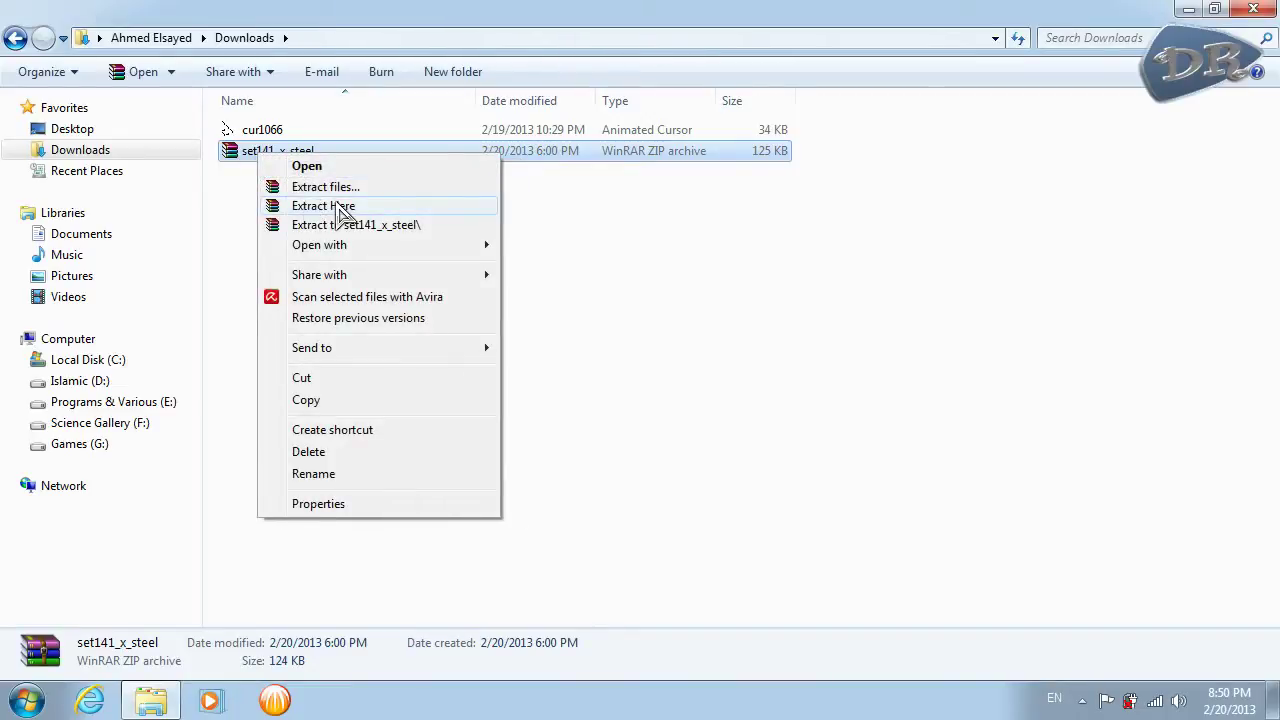
click(338, 209)
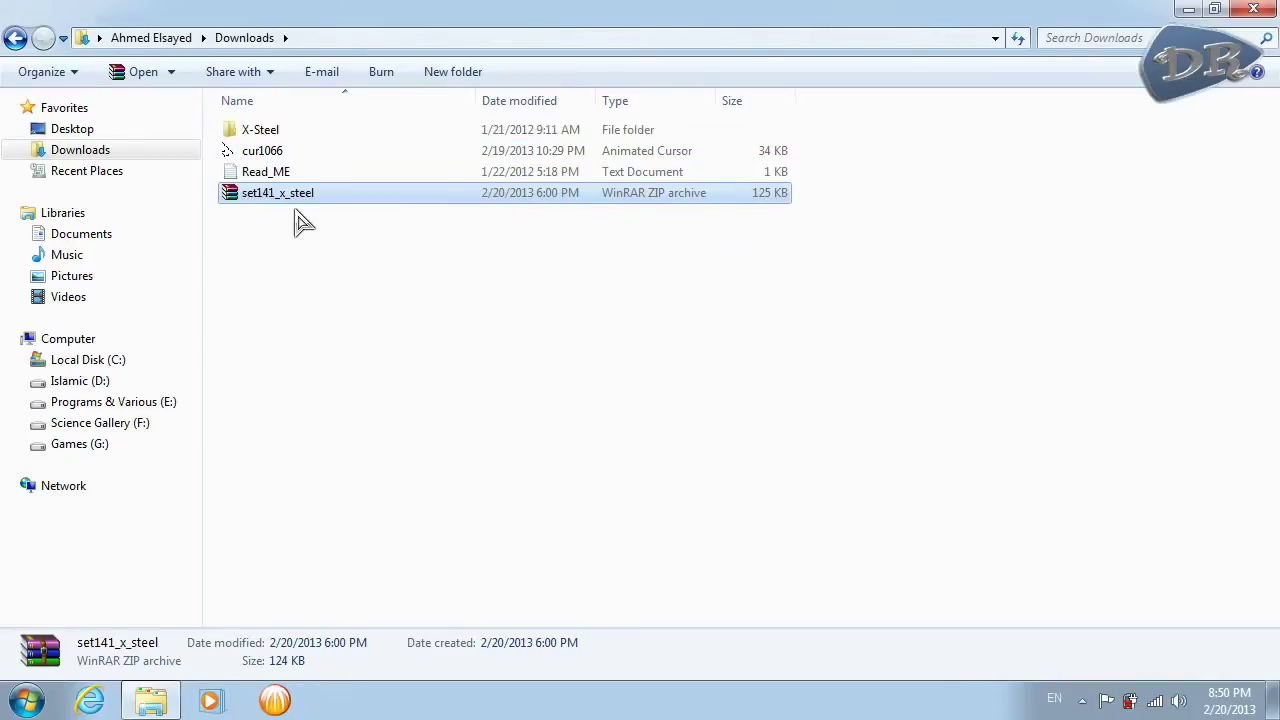
click(270, 138)
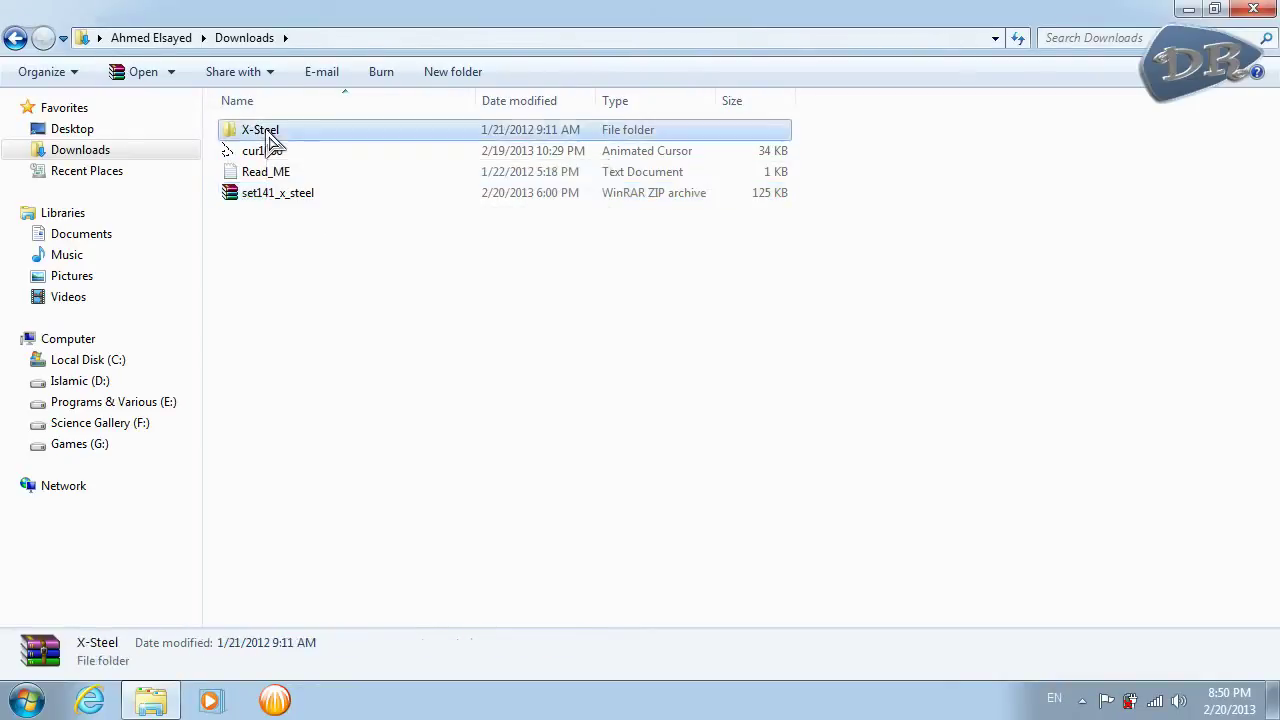
right_click(267, 131)
click(345, 481)
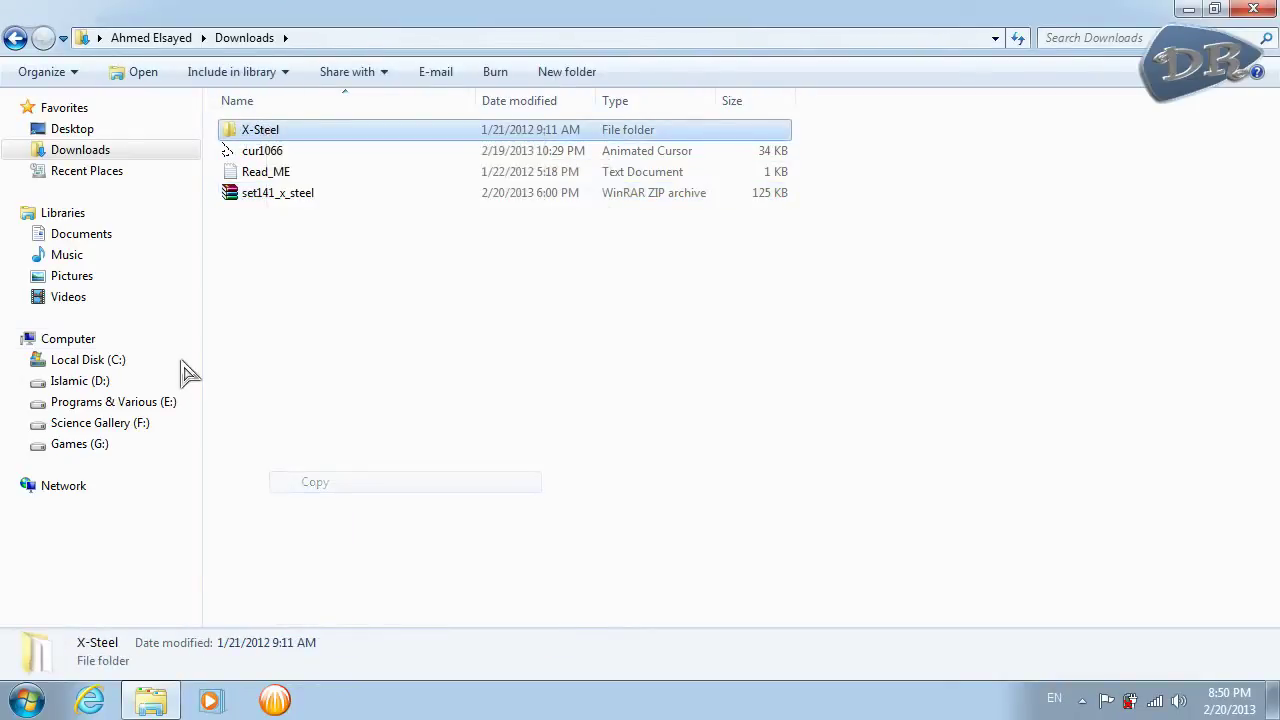
- Paste the X-Steel folder into C:\Windows\Cursors and close Explorer
click(114, 360)
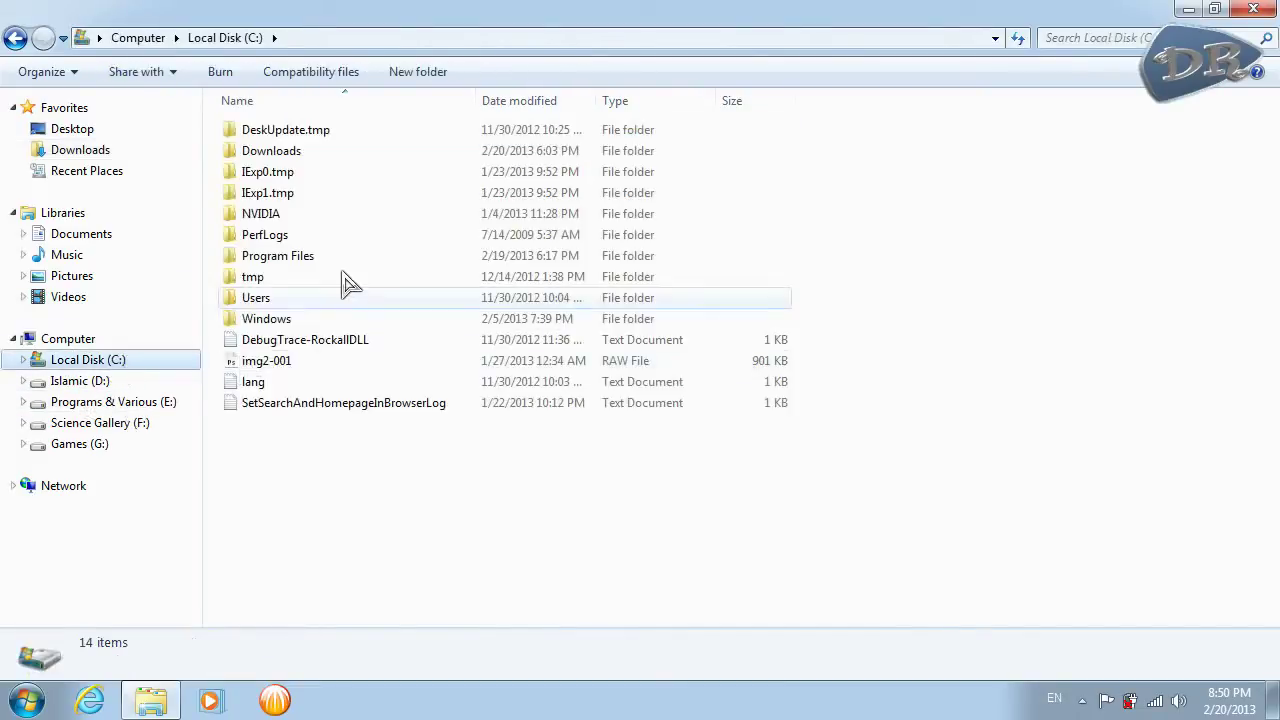
click(288, 318)
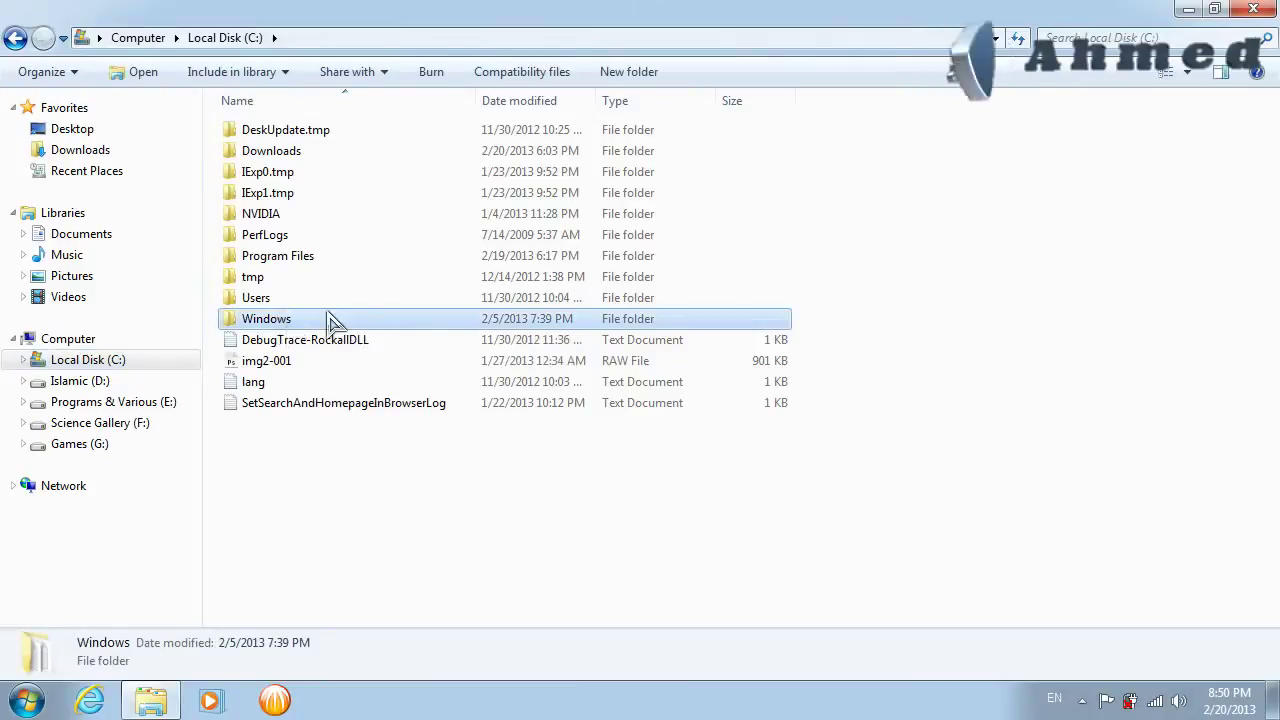
double_click(290, 320)
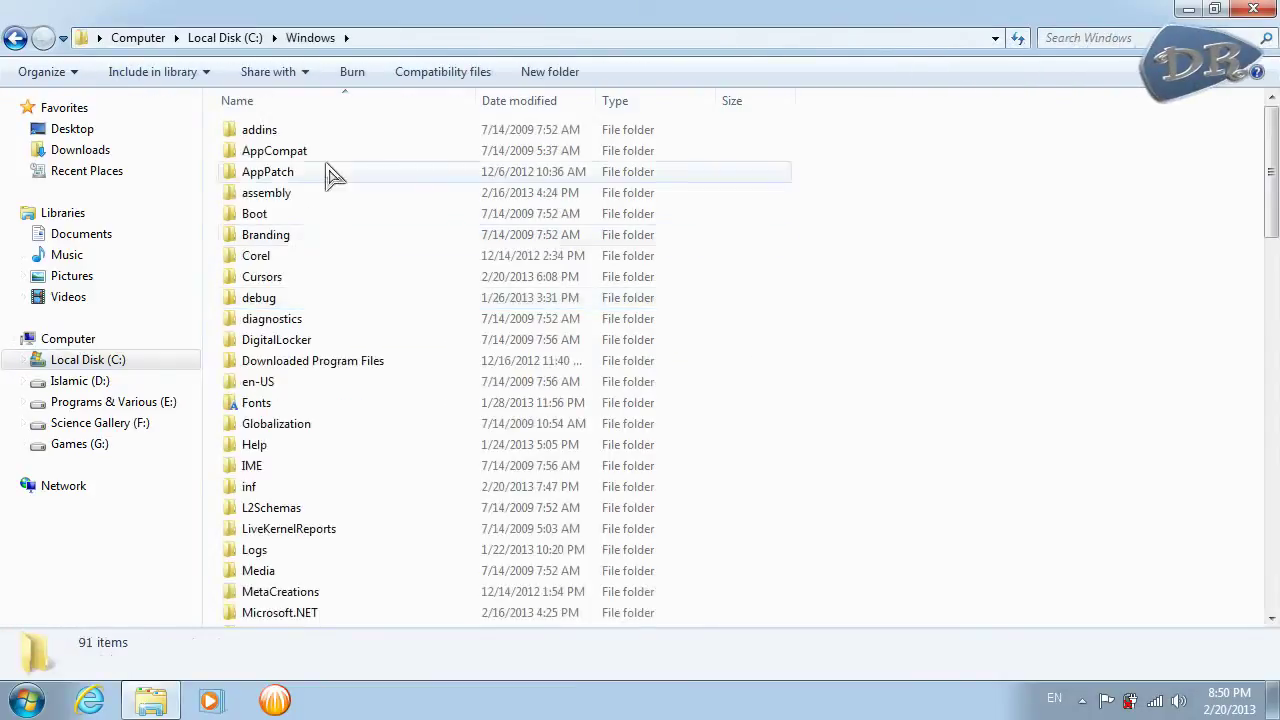
double_click(292, 278)
right_click(1016, 207)
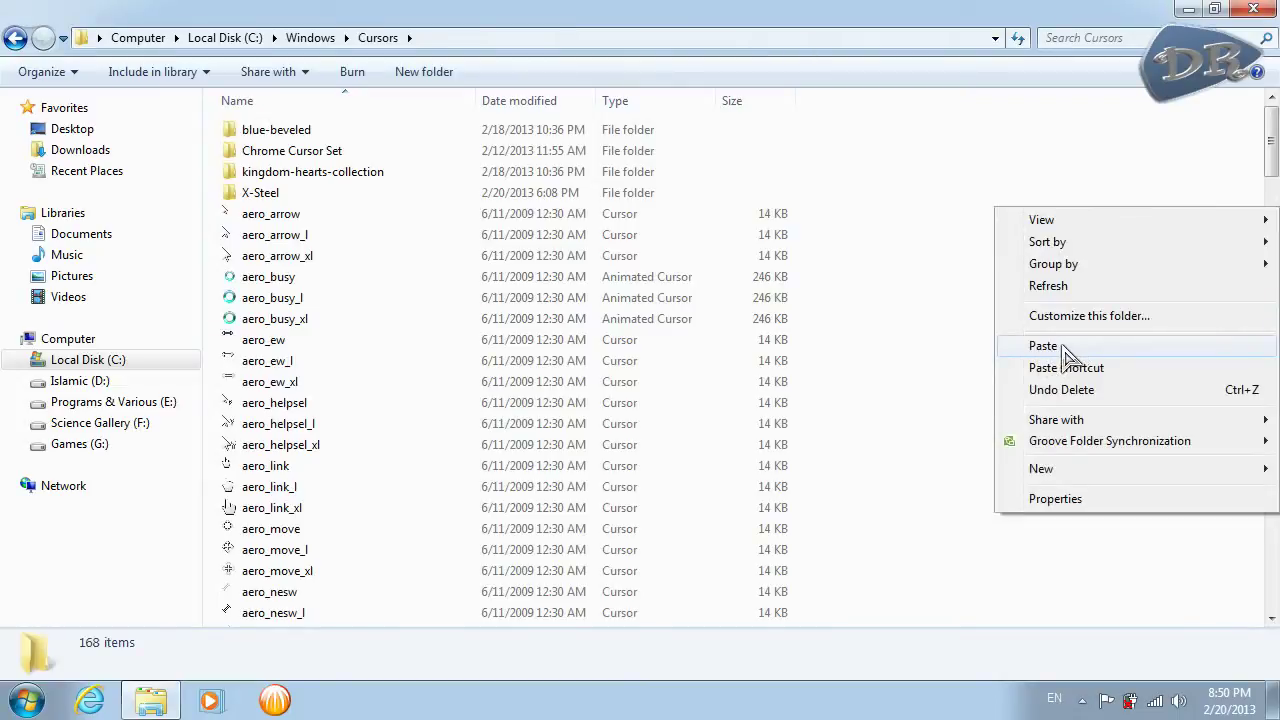
click(951, 222)
click(1266, 9)
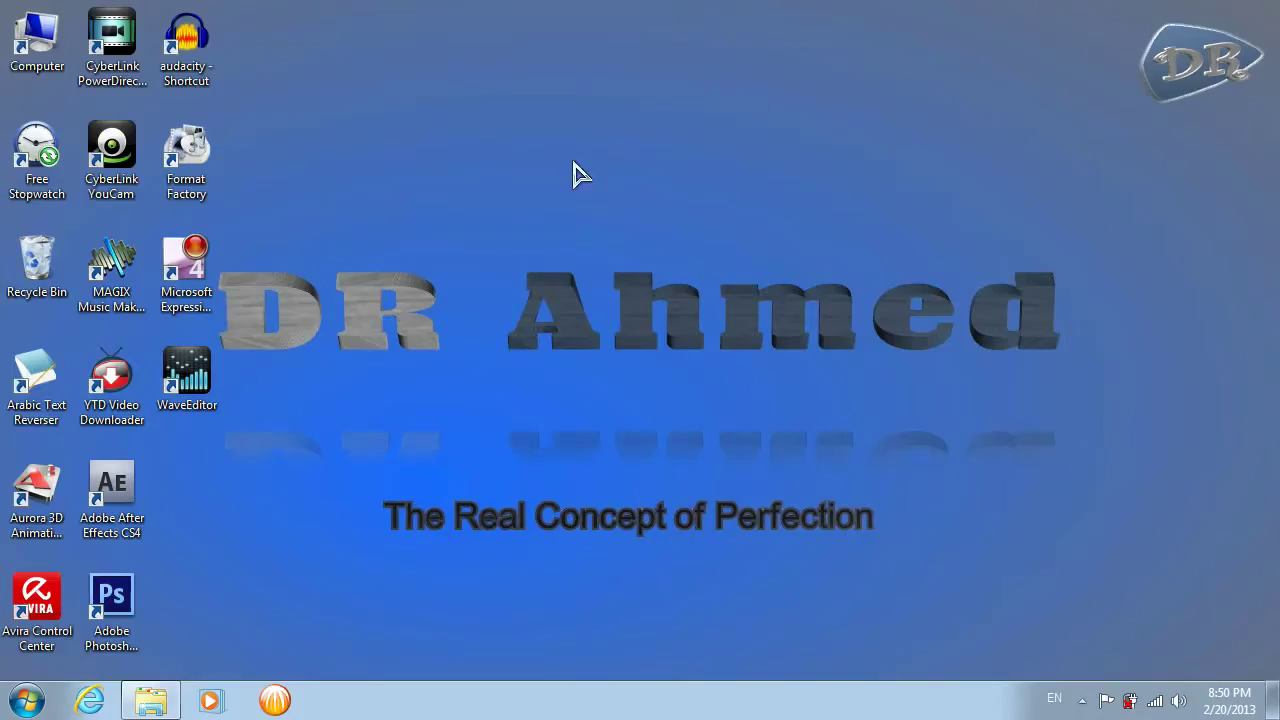
- Open Control Panel in Large icons view and bring up Mouse Properties on the Pointers tab
click(20, 708)
click(360, 330)
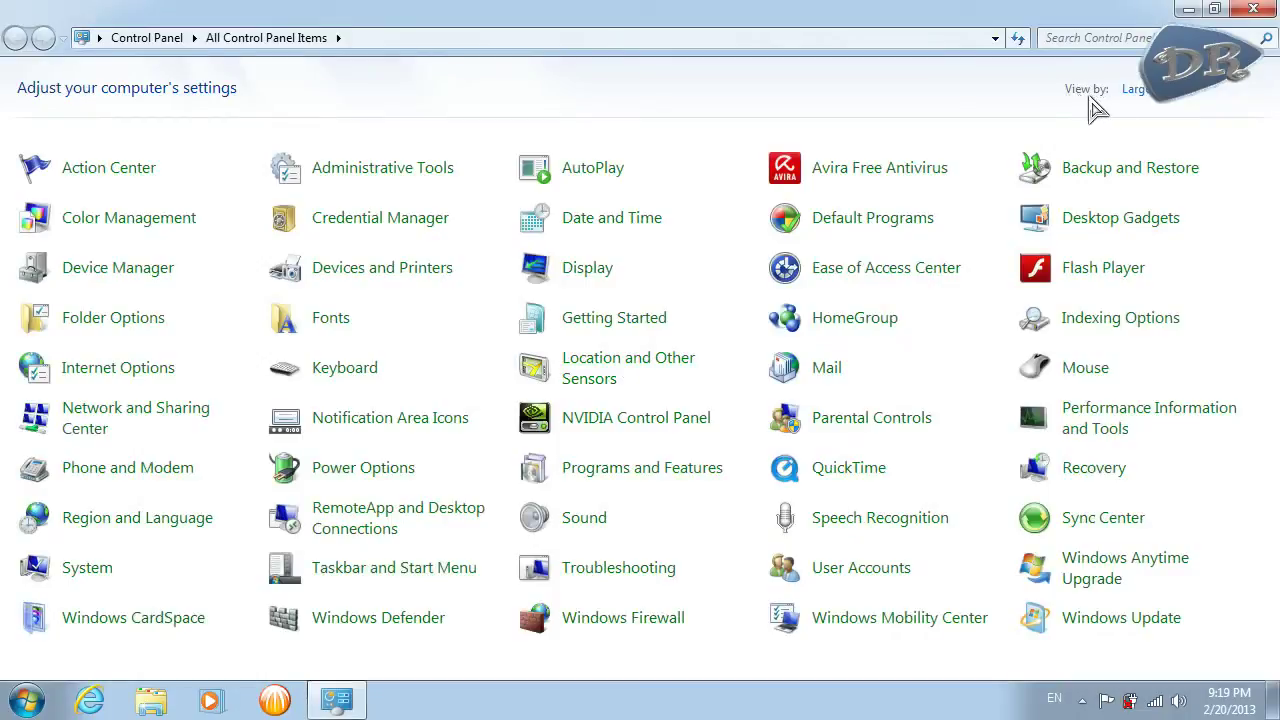
click(1178, 95)
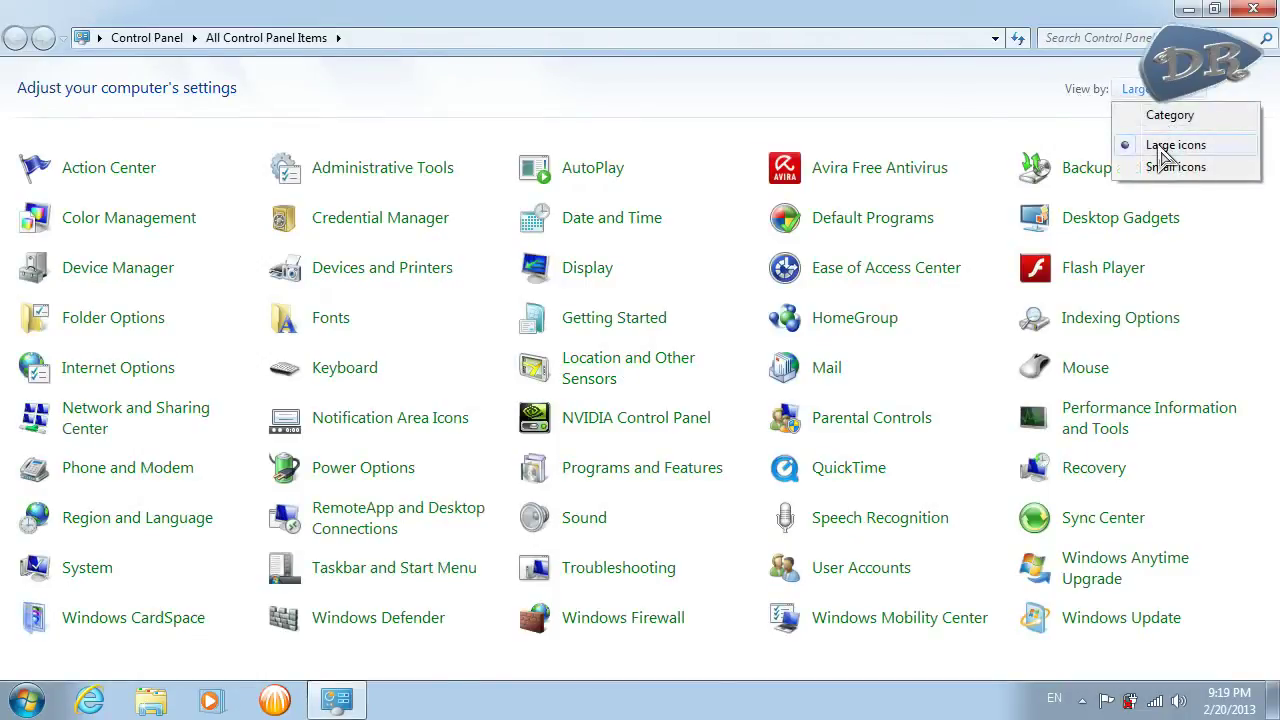
click(1163, 153)
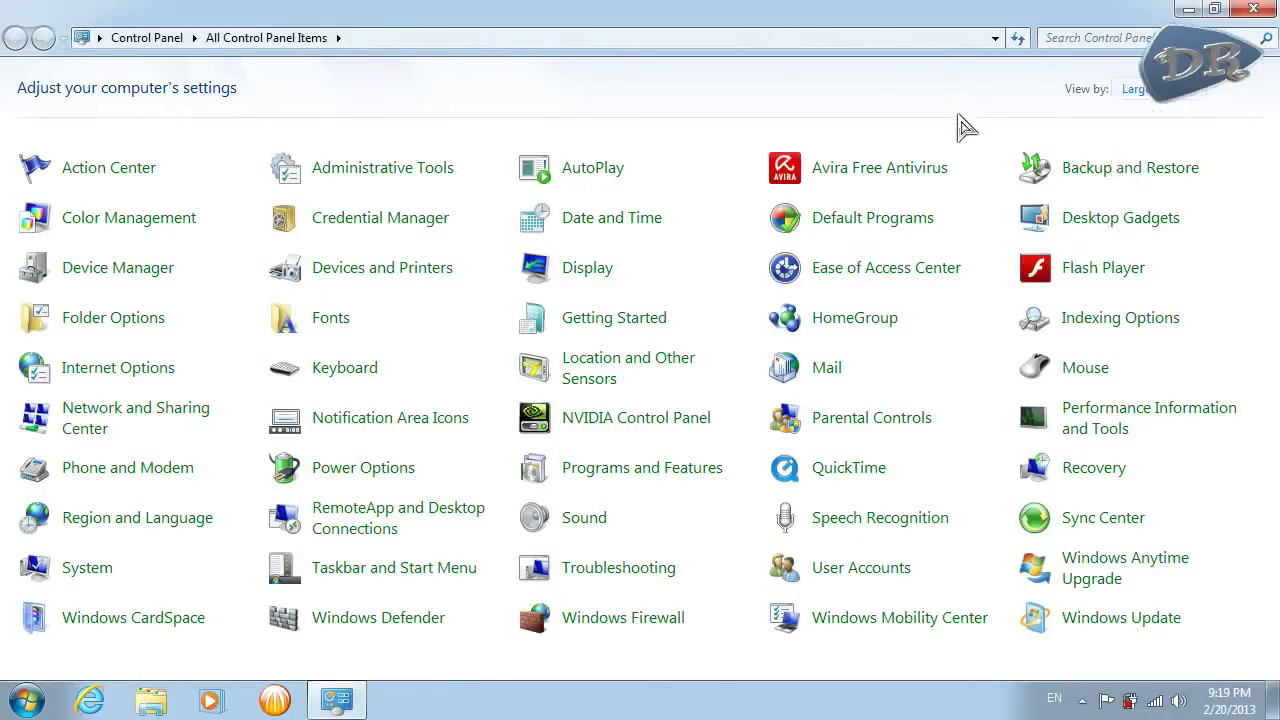
click(1090, 382)
drag(355, 38, 746, 192)
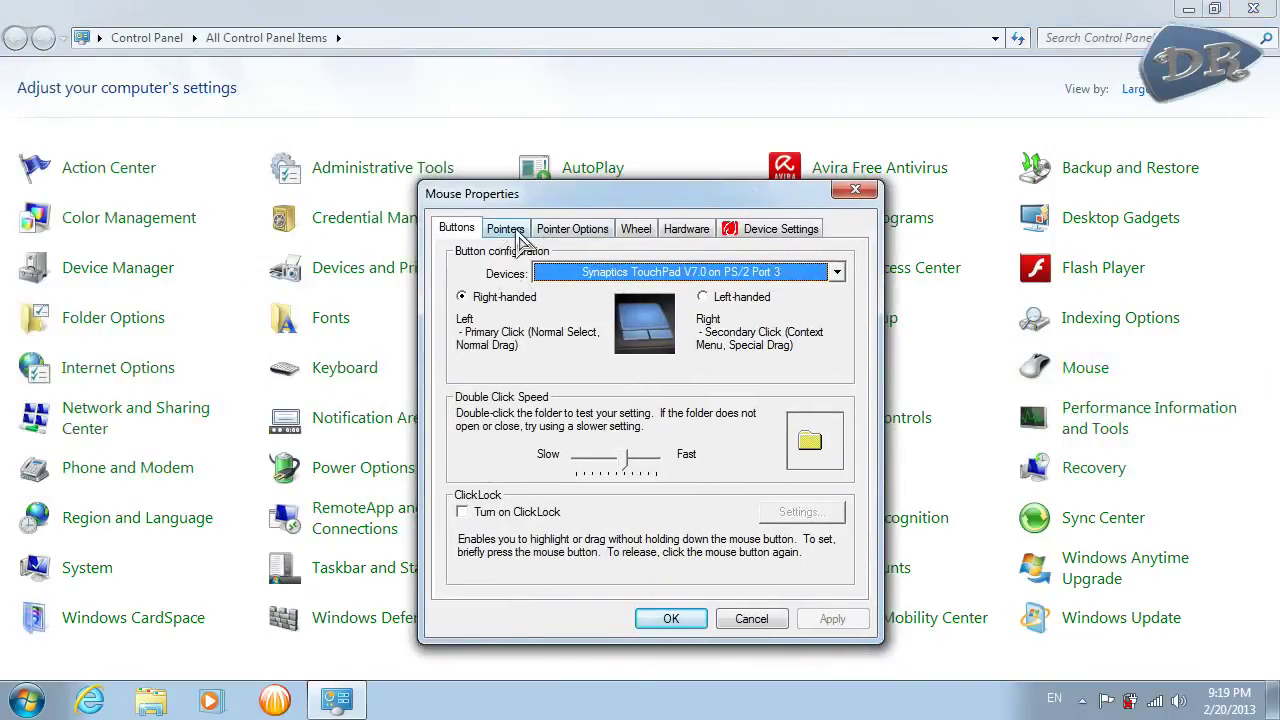
click(518, 236)
- Set the pointer scheme to (None)
drag(651, 197, 635, 75)
click(530, 162)
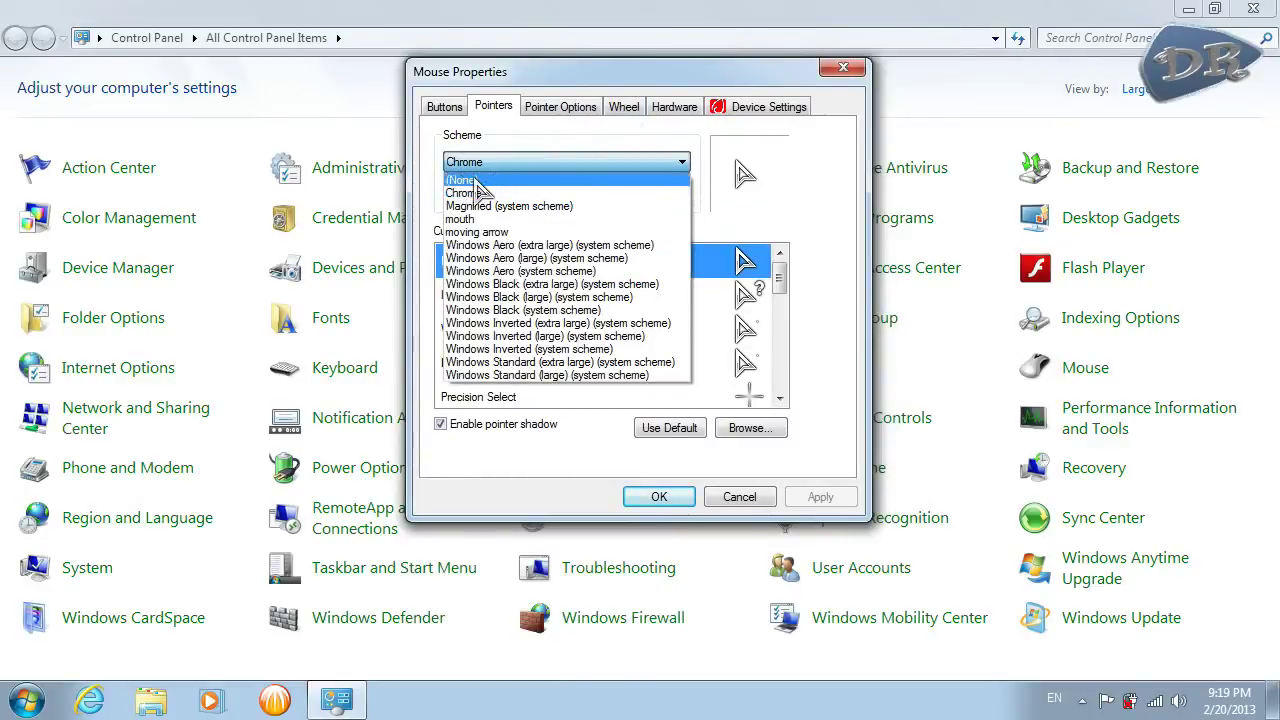
click(479, 181)
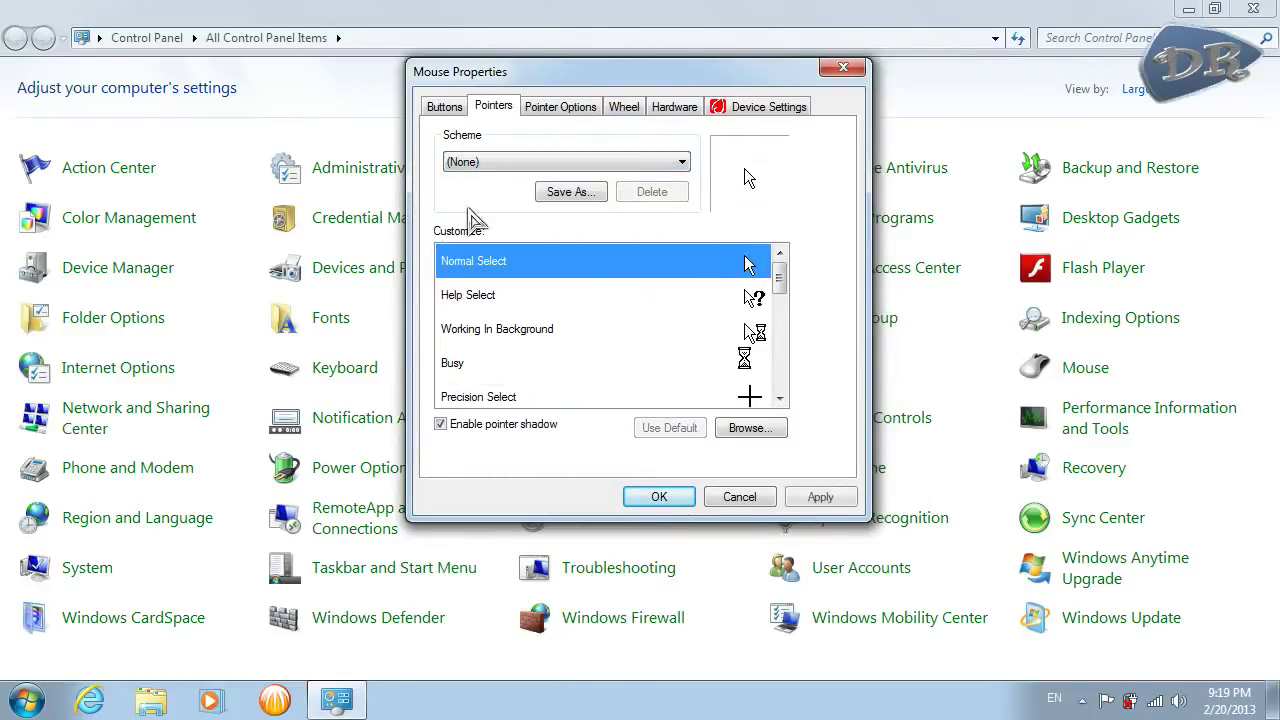
- Assign the cur1066 cursor from the Cursors folder to Normal Select
click(752, 428)
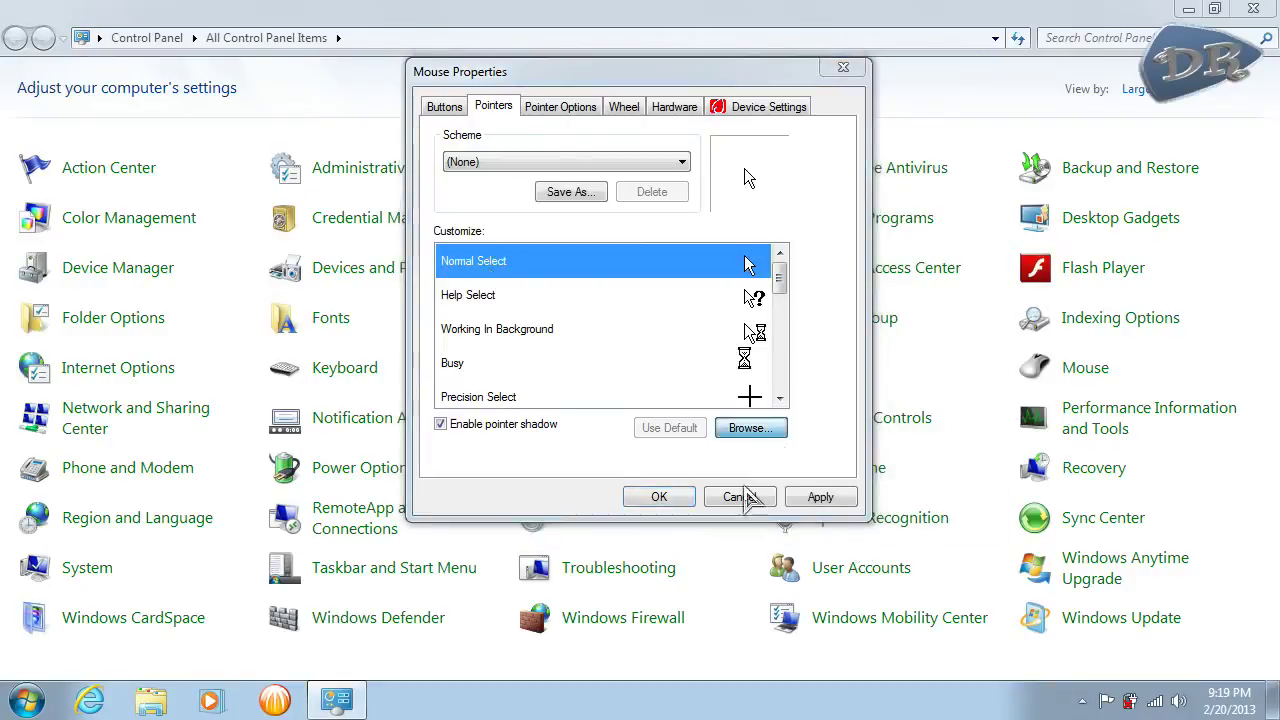
drag(614, 103, 524, 82)
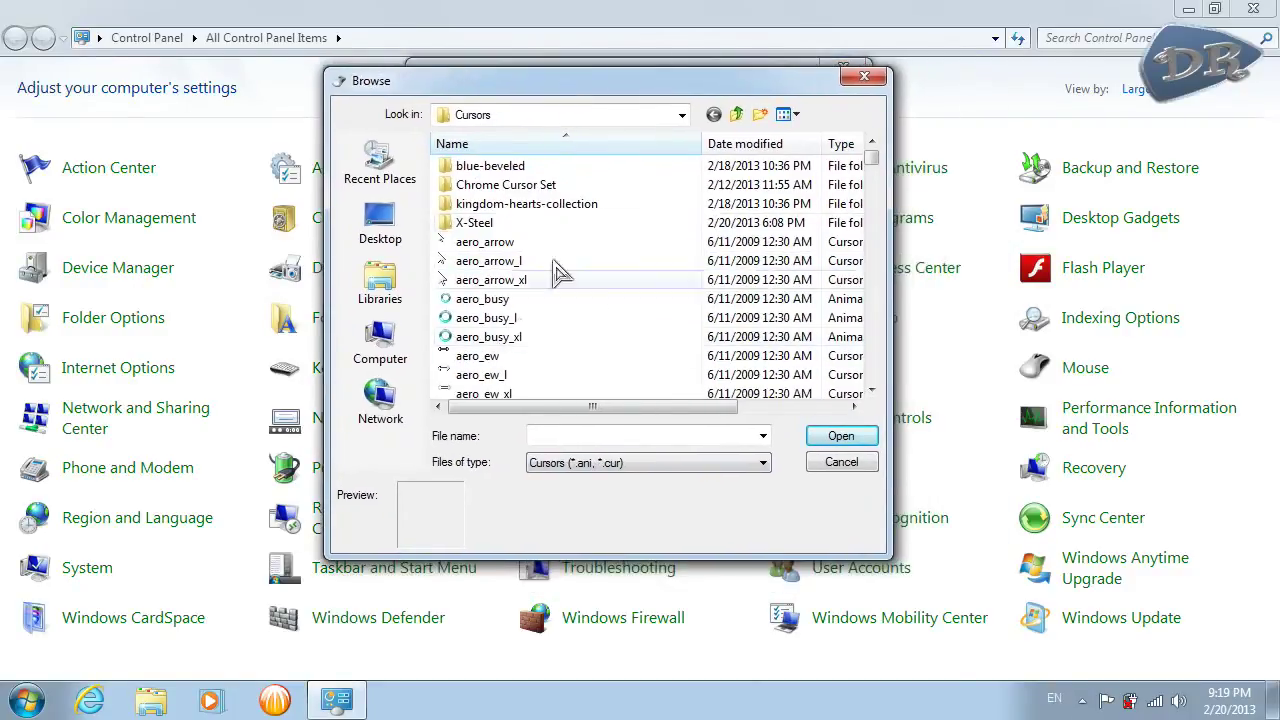
drag(879, 155, 871, 255)
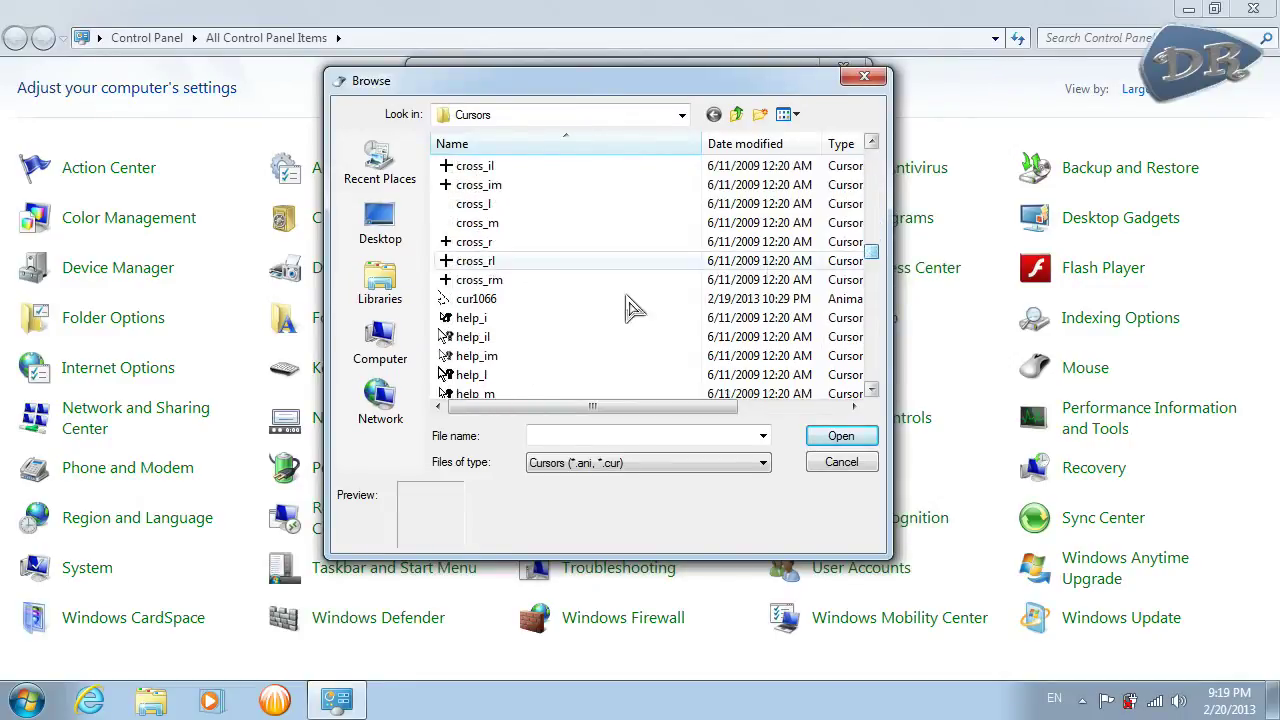
click(512, 302)
click(845, 437)
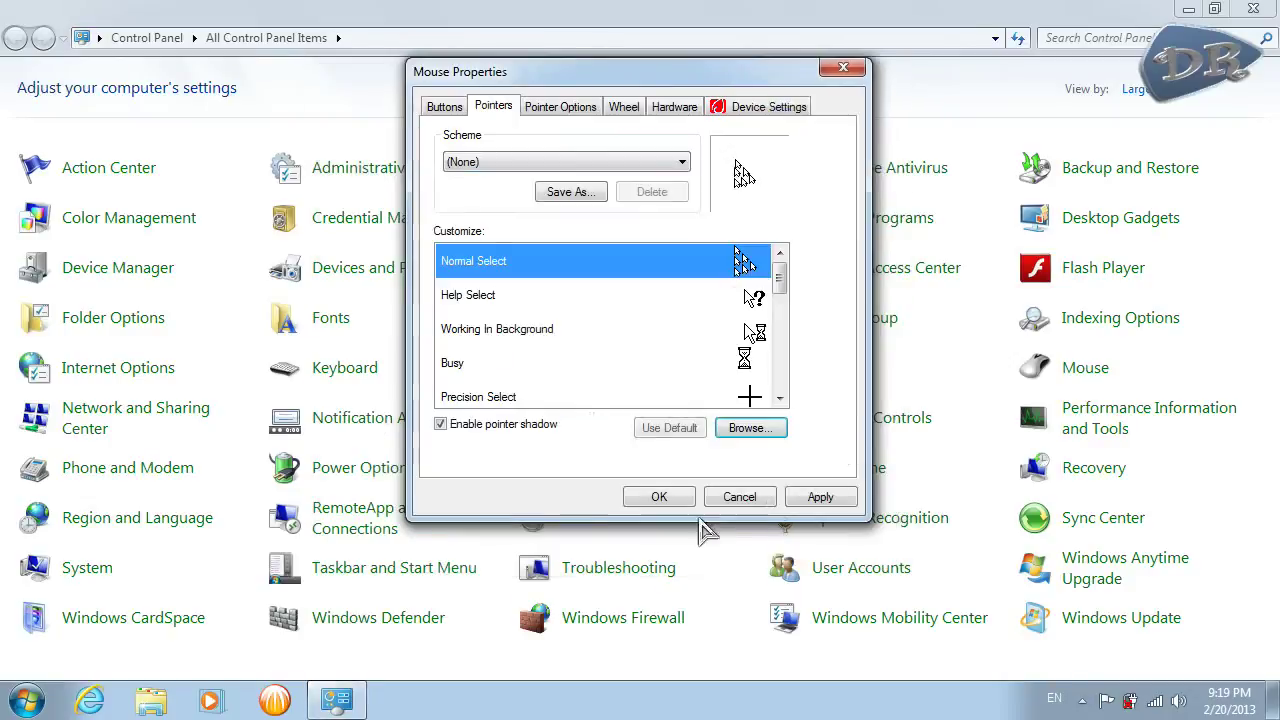
click(820, 497)
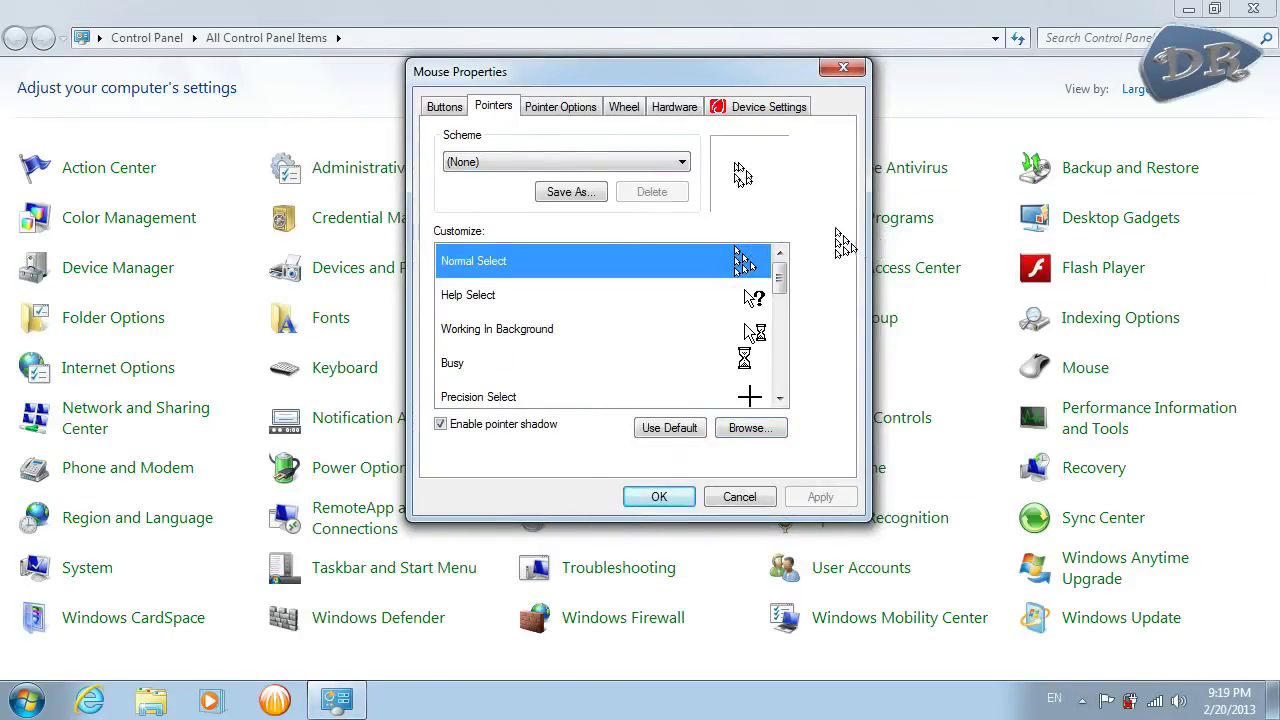
click(550, 193)
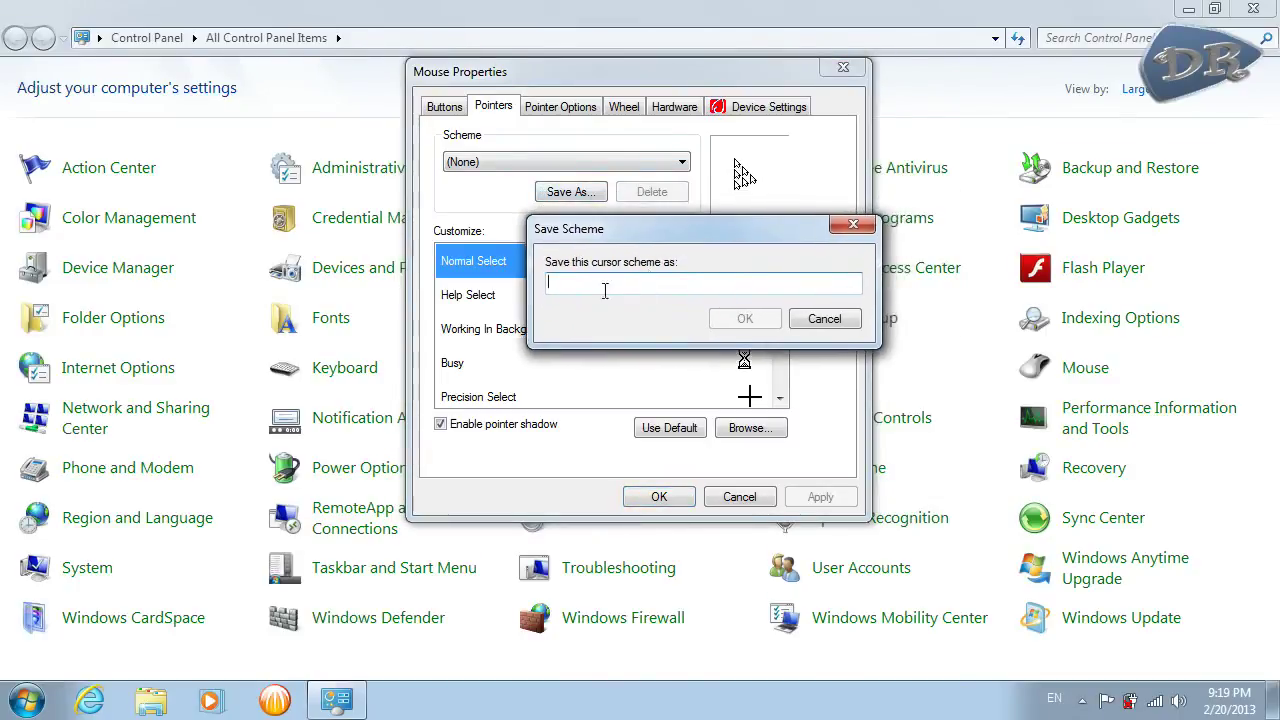
drag(665, 222, 730, 192)
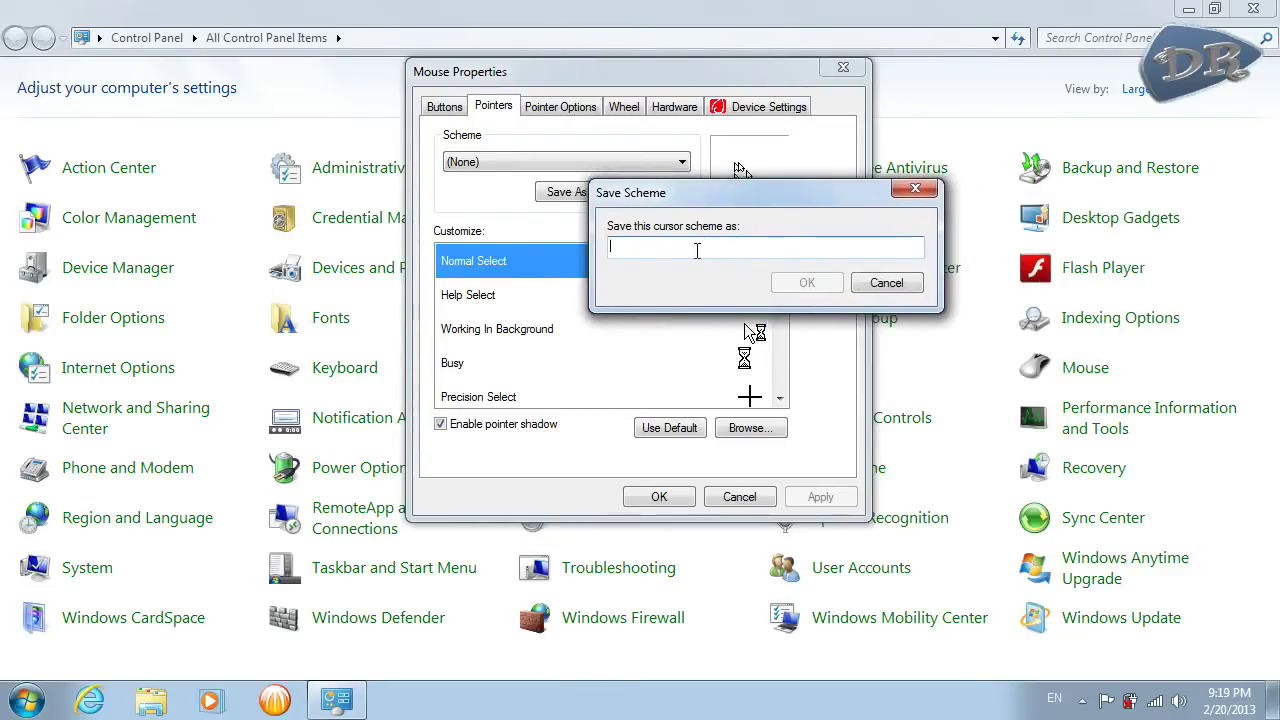
text(drtdty)
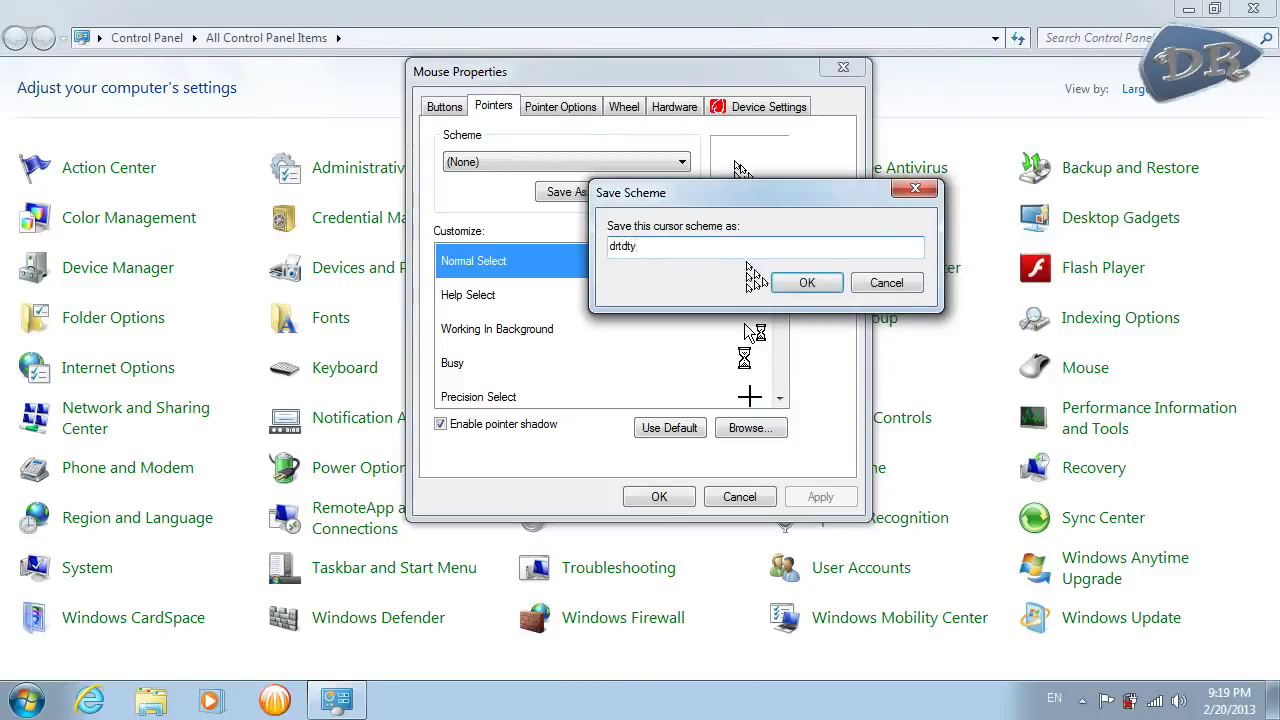
click(860, 285)
click(680, 163)
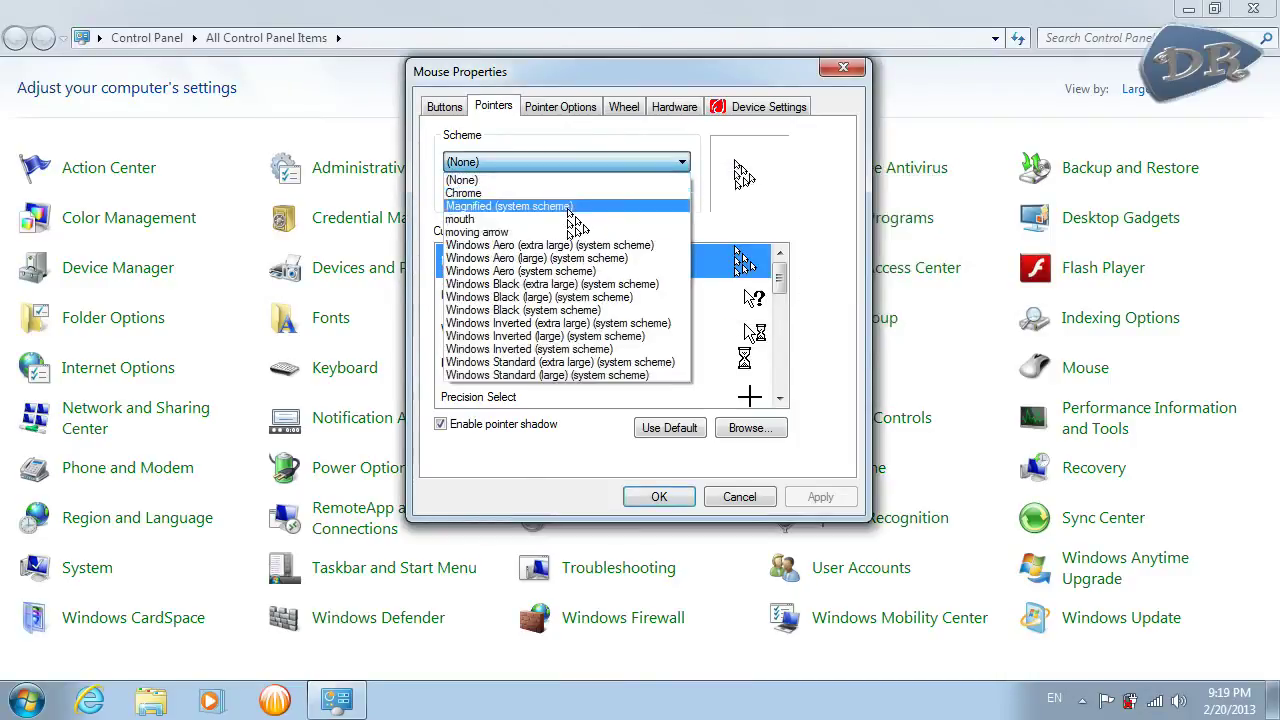
click(760, 228)
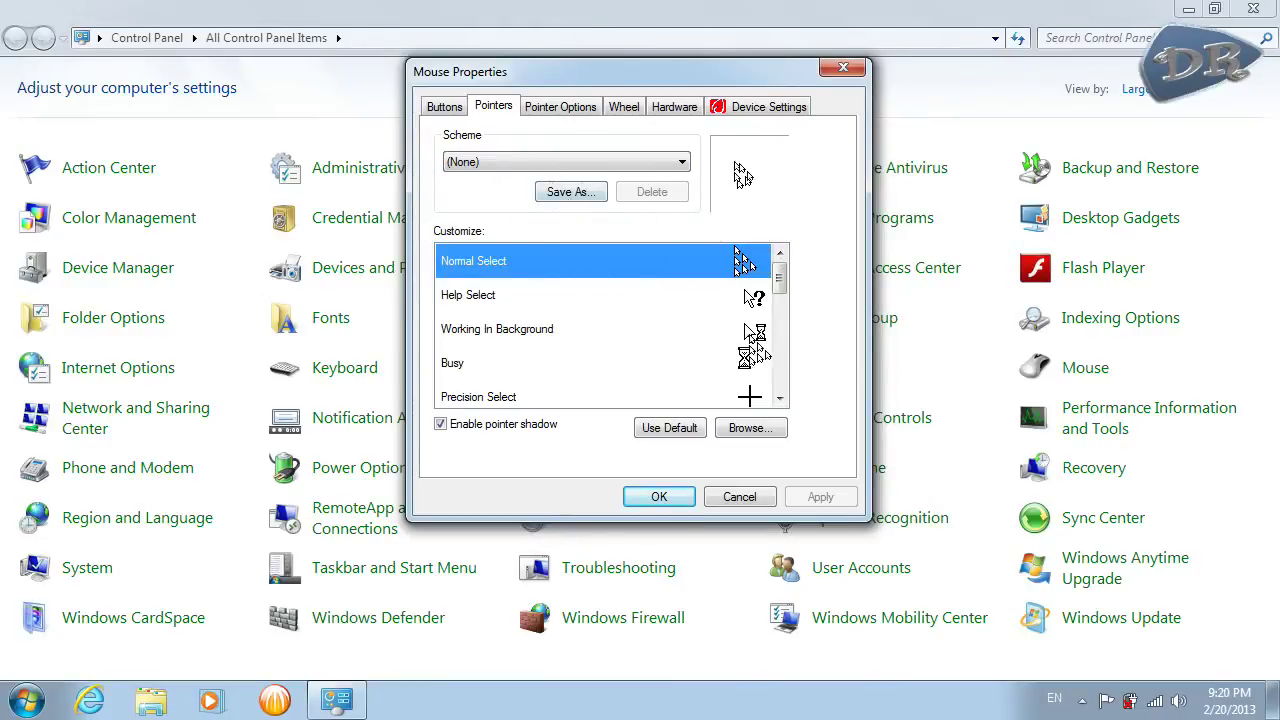
click(578, 162)
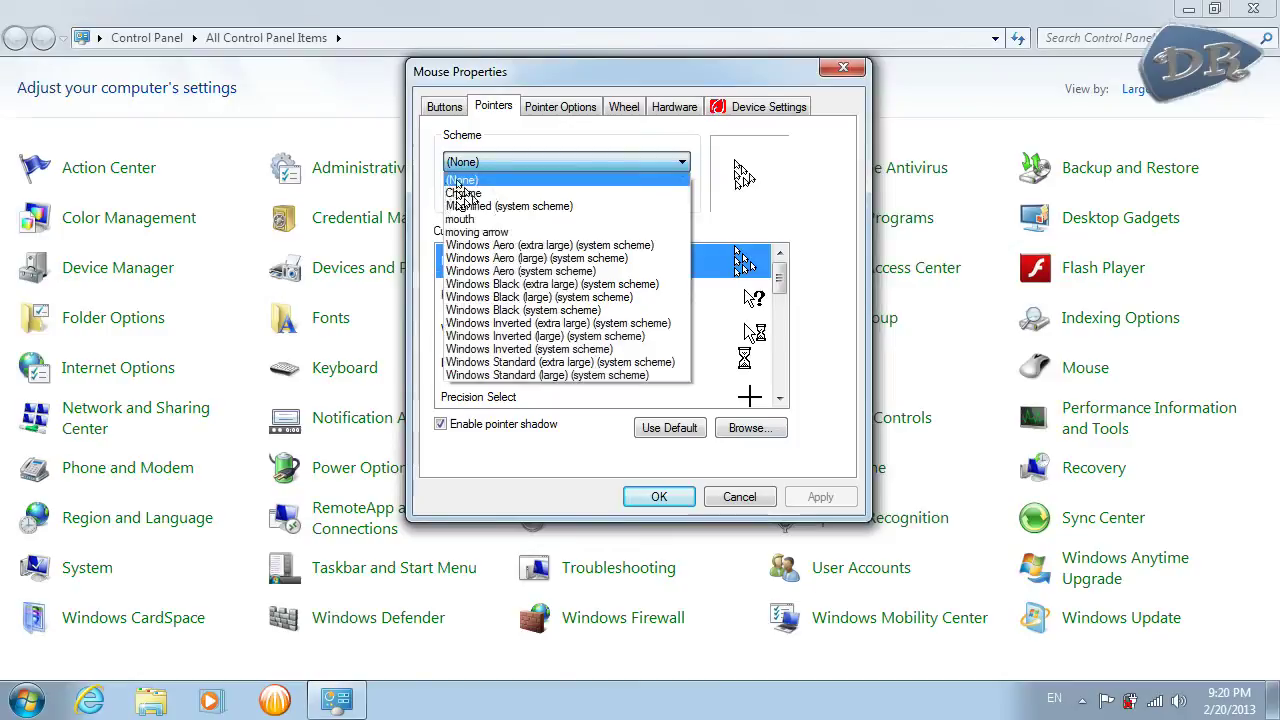
- Keeping scheme (None), load the X-Steel Arrow cursor as Normal Select
click(478, 181)
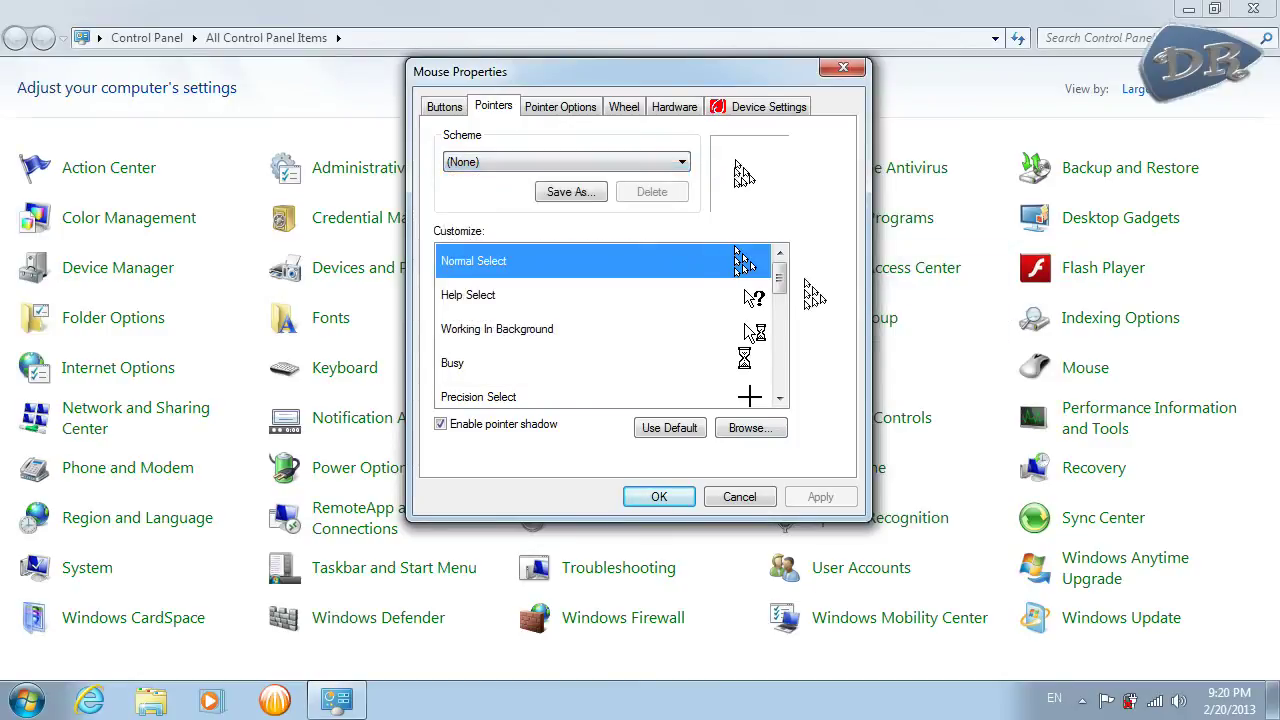
click(750, 428)
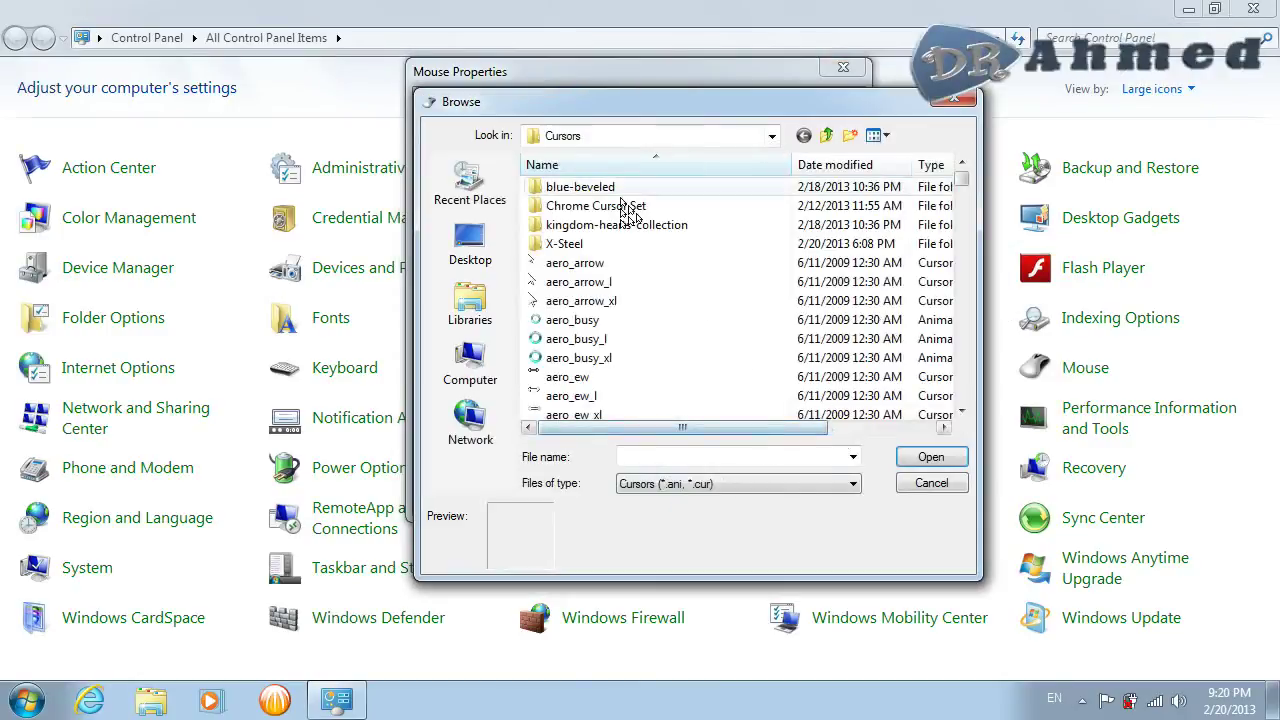
double_click(575, 243)
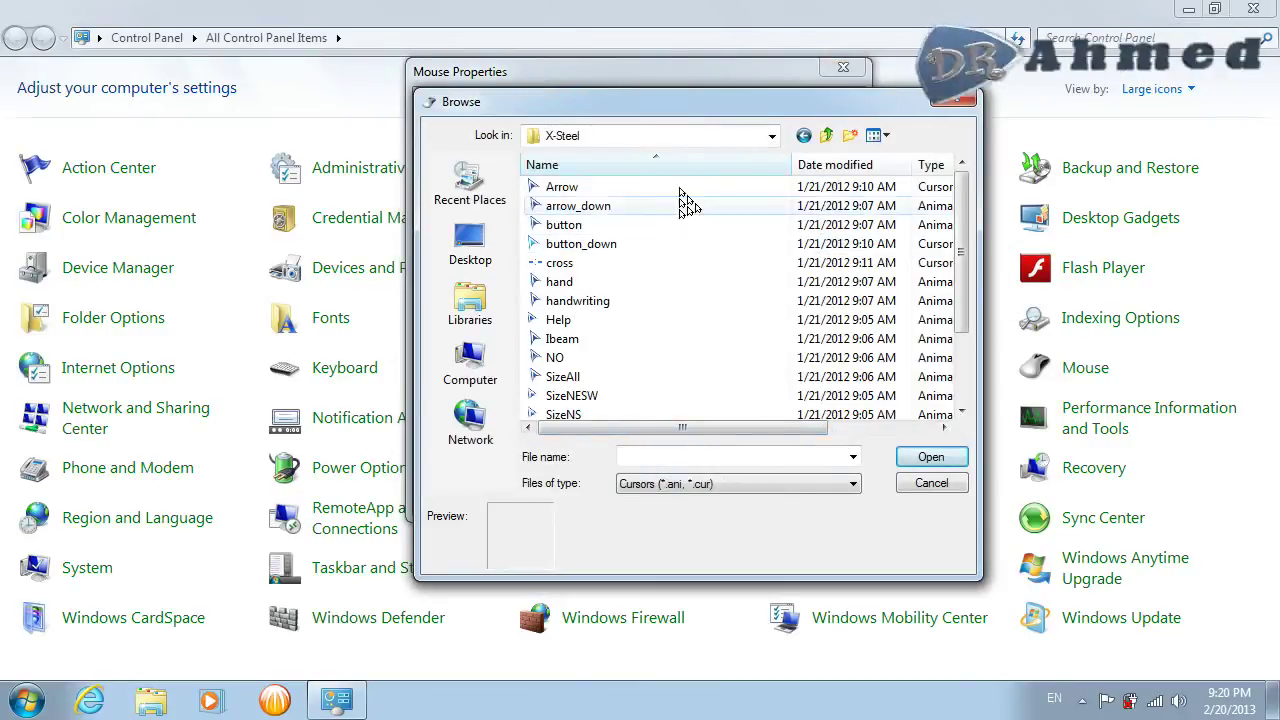
click(588, 188)
drag(614, 106, 800, 84)
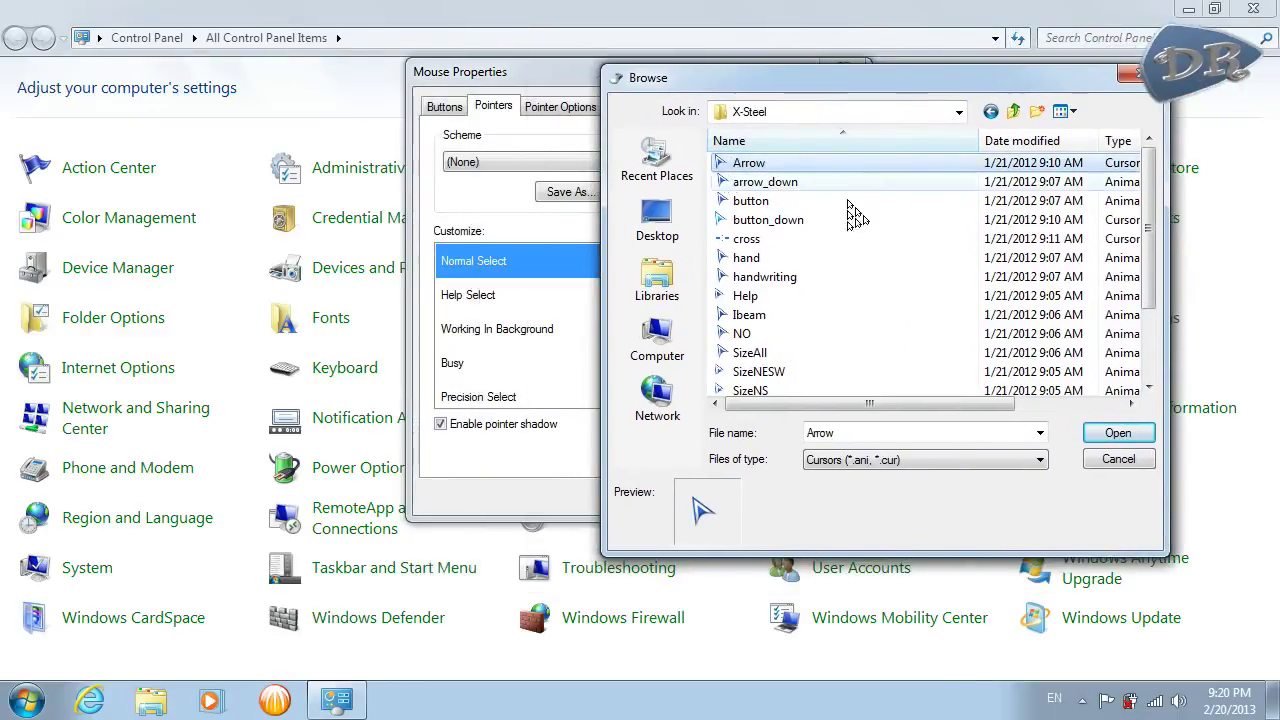
drag(928, 84, 1118, 72)
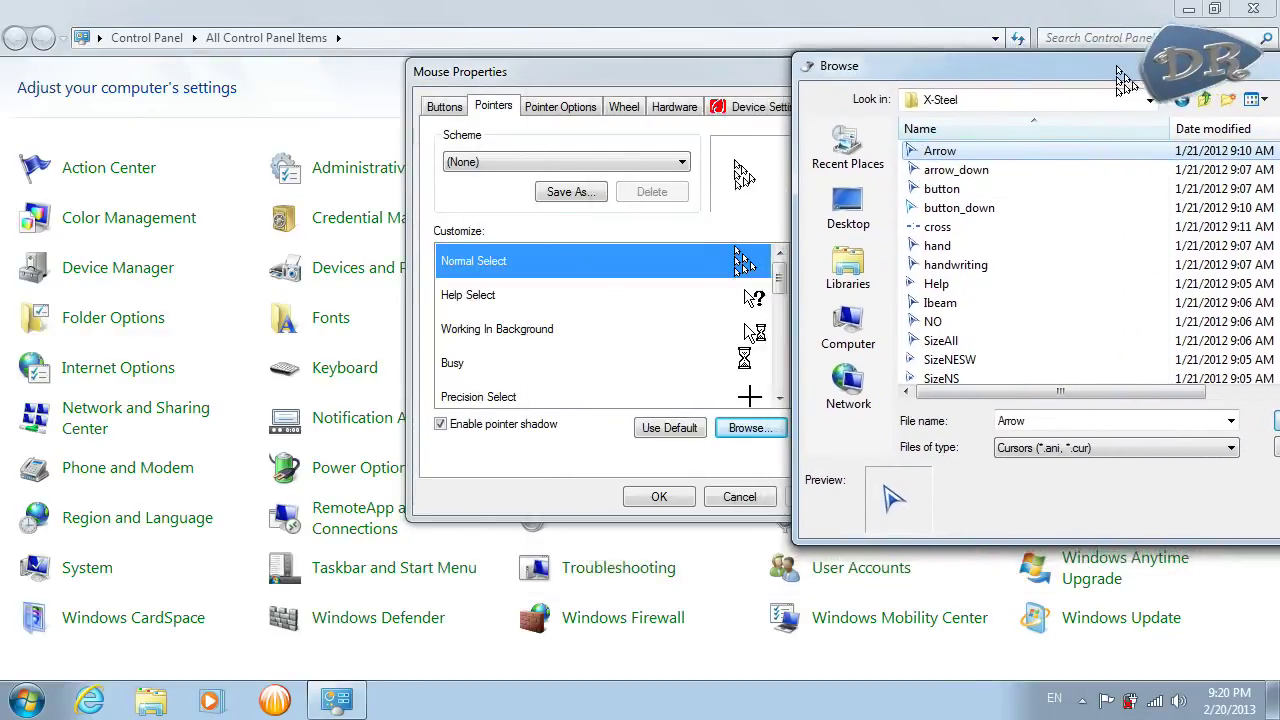
click(1276, 421)
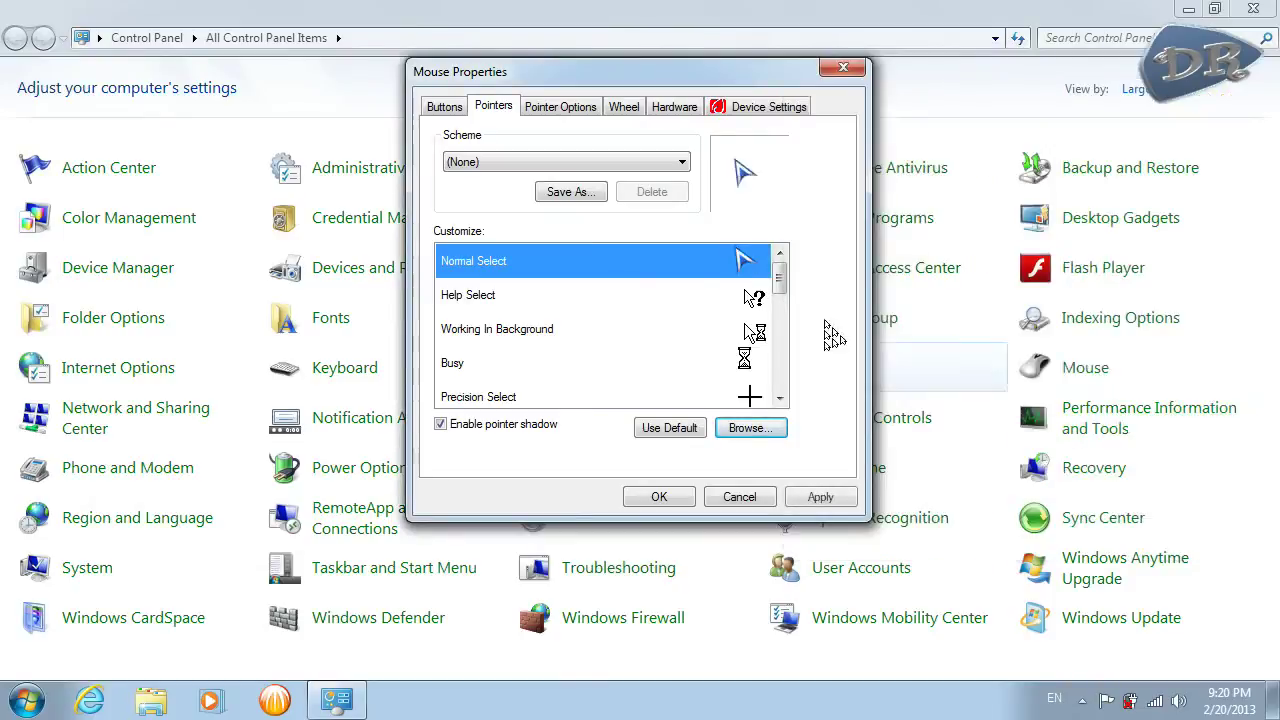
drag(714, 80, 590, 92)
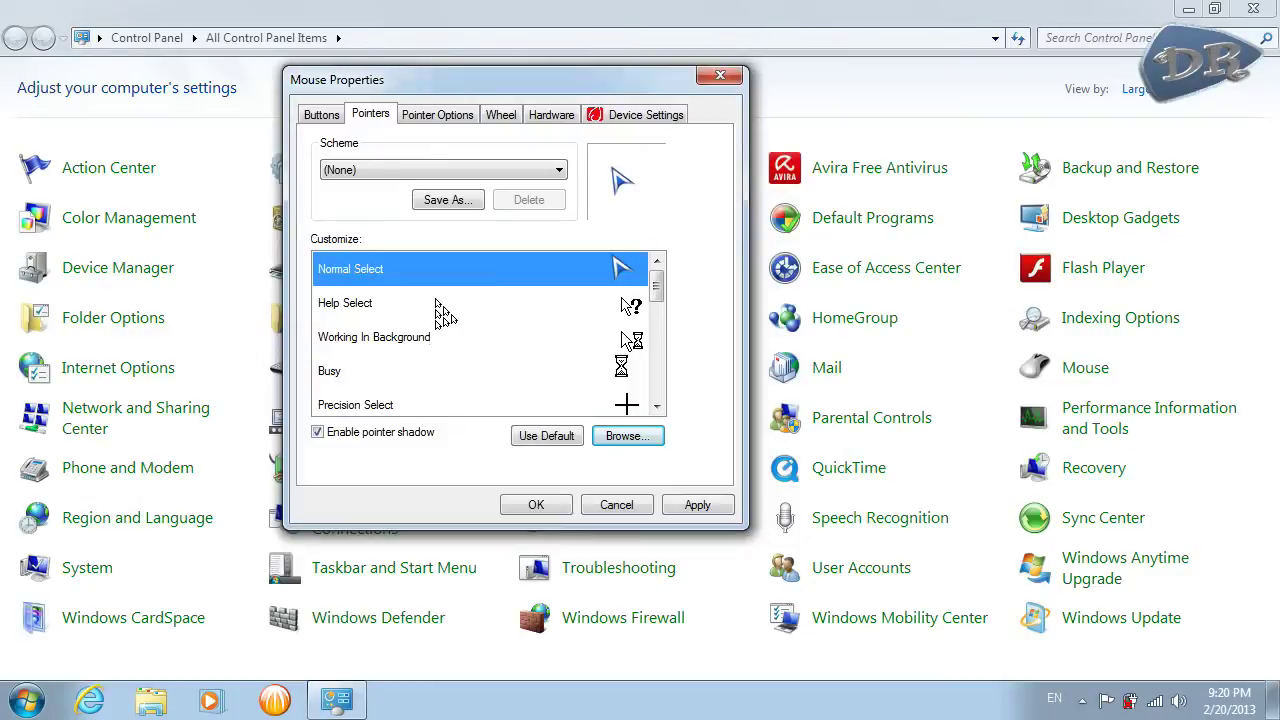
- Assign the X-Steel SizeNWSE cursor to the Busy pointer
click(380, 306)
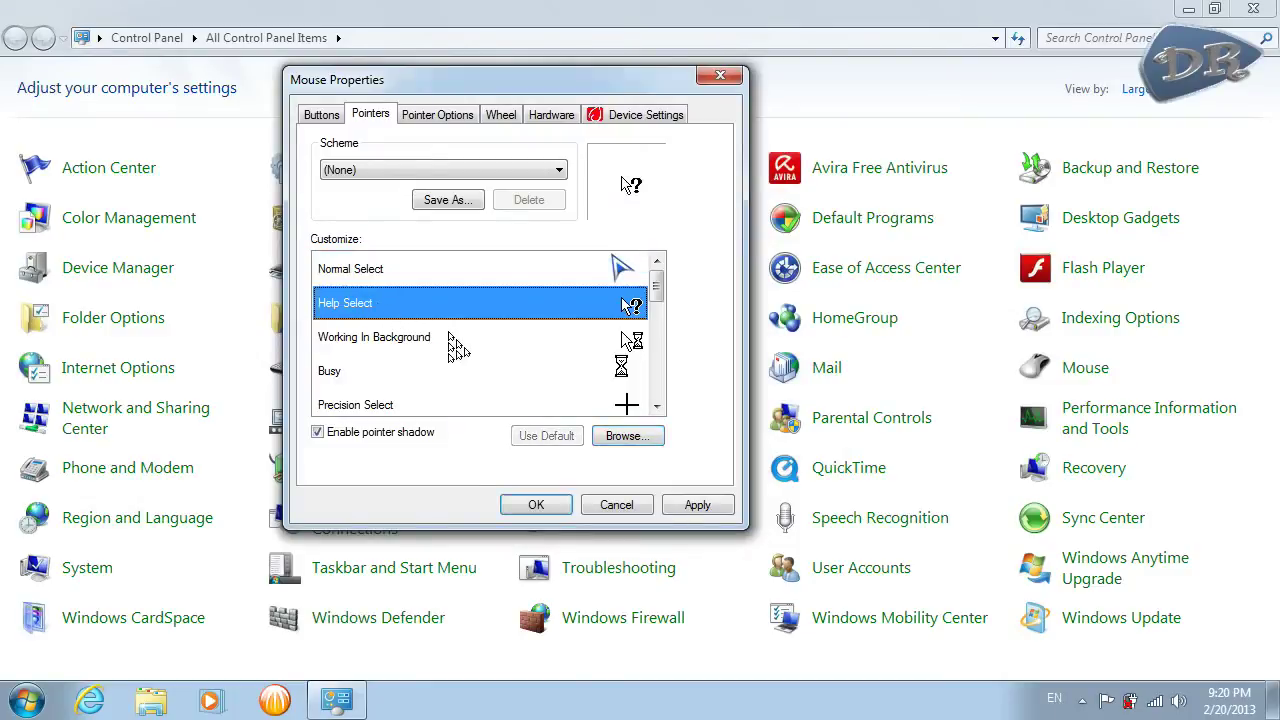
click(392, 338)
click(388, 371)
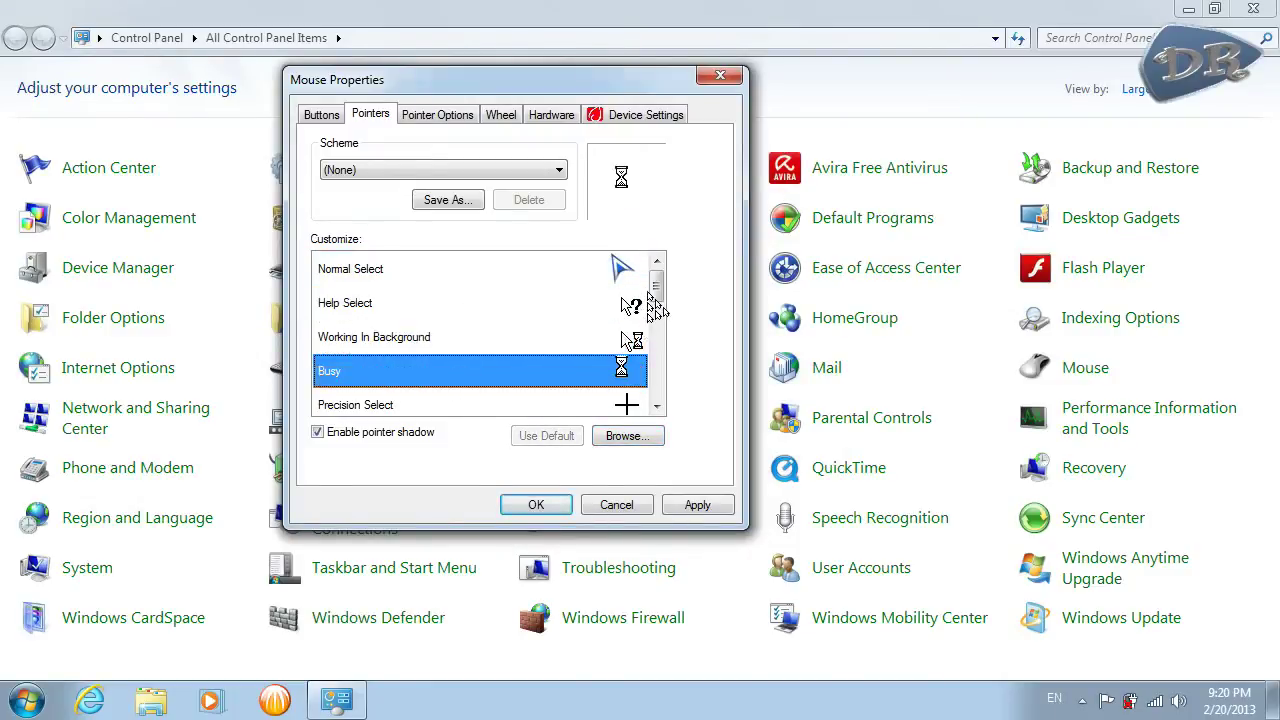
mouse_move(652, 290)
mouse_down()
mouse_move(657, 312)
mouse_move(657, 288)
mouse_up()
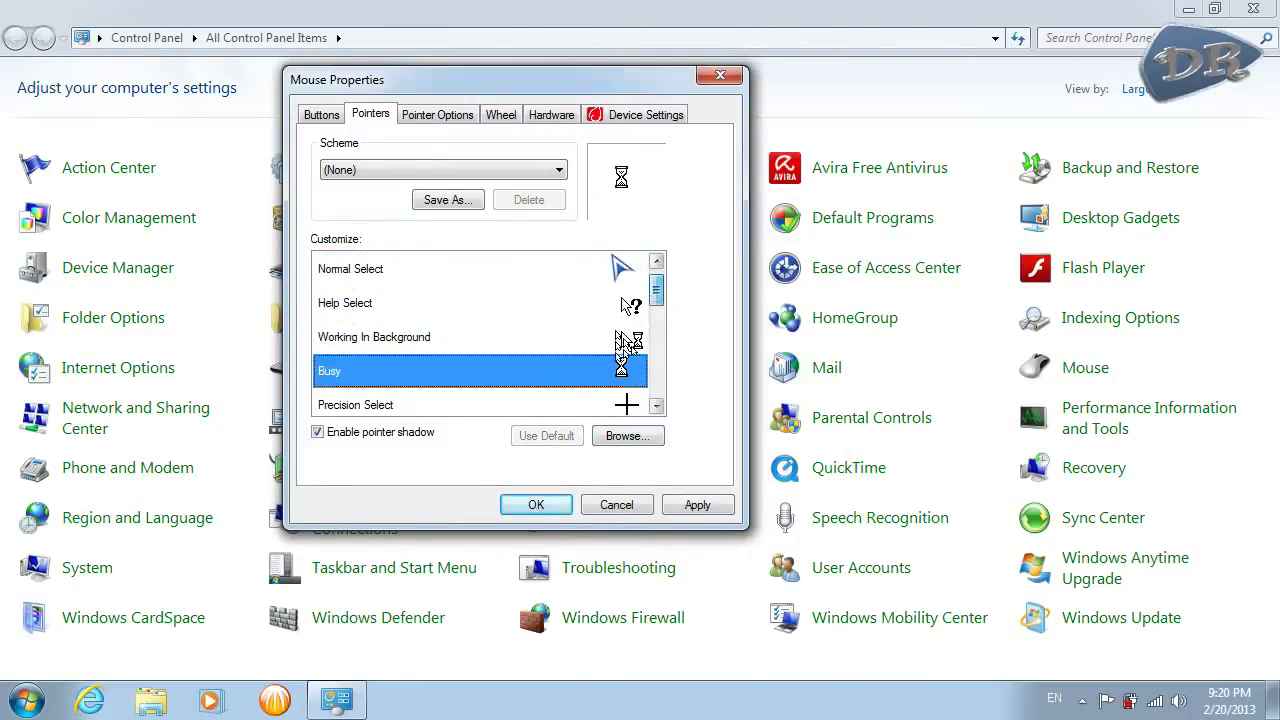
click(638, 437)
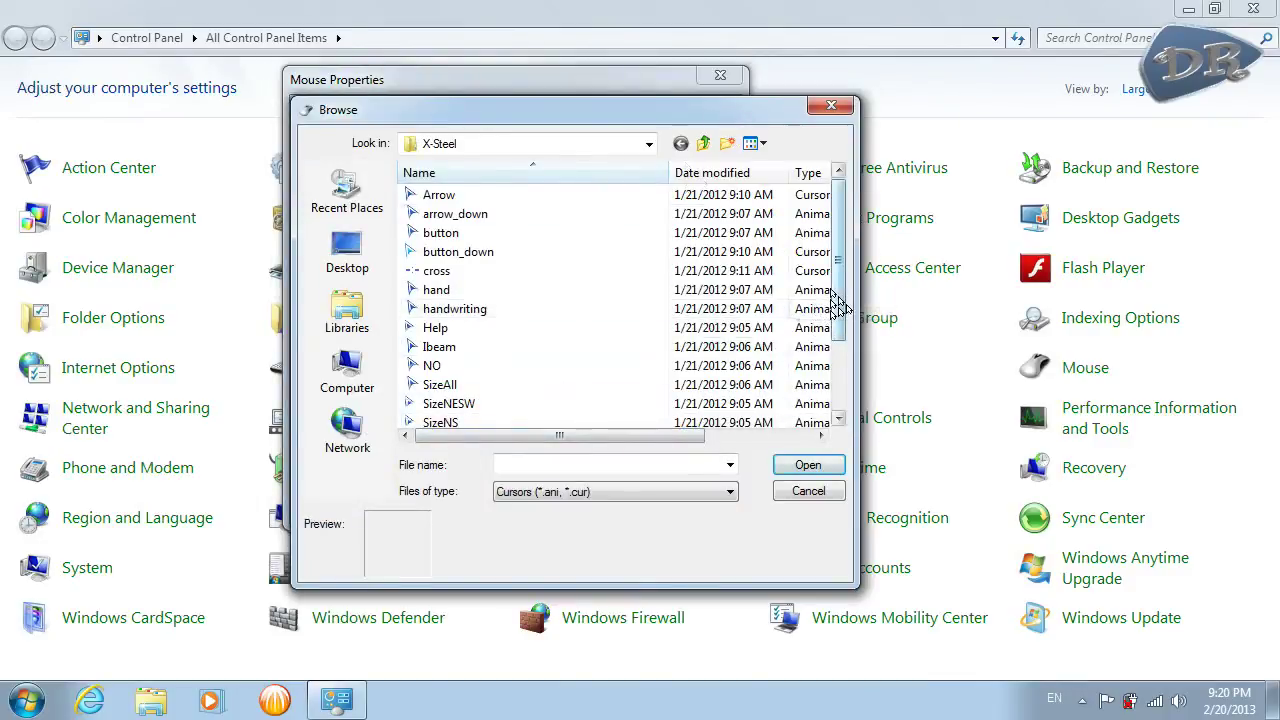
drag(843, 300, 846, 363)
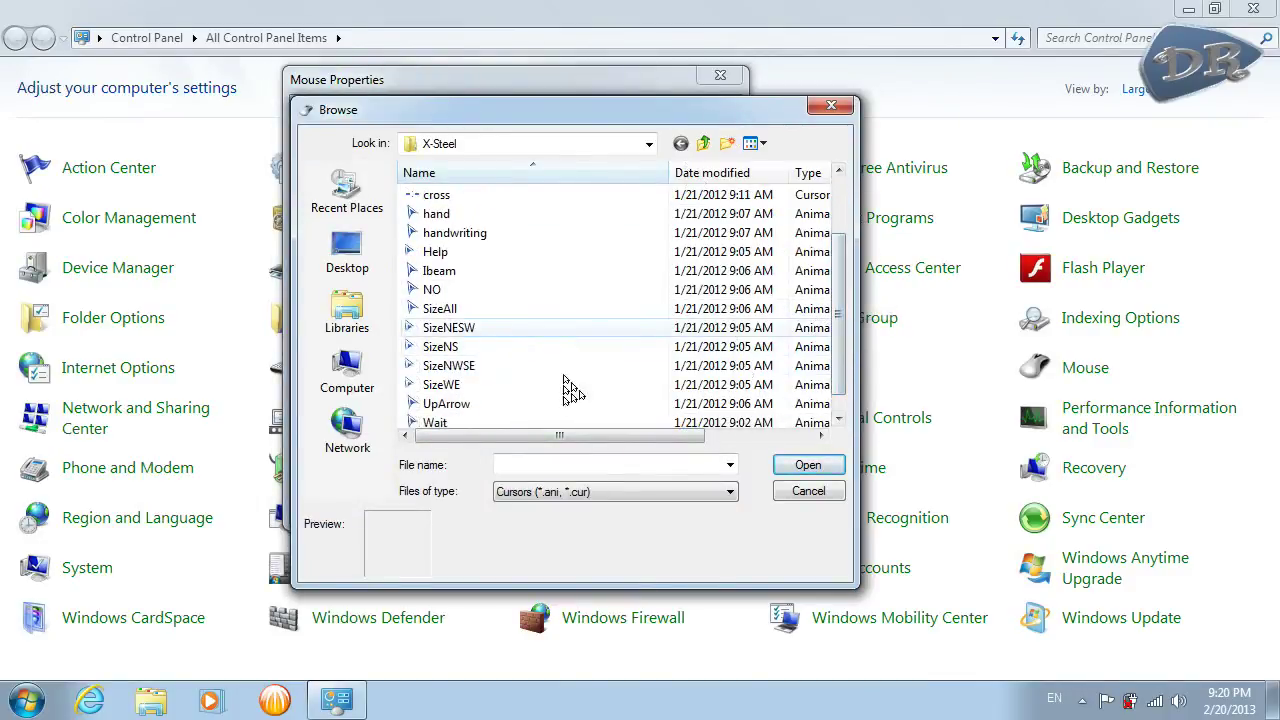
click(470, 309)
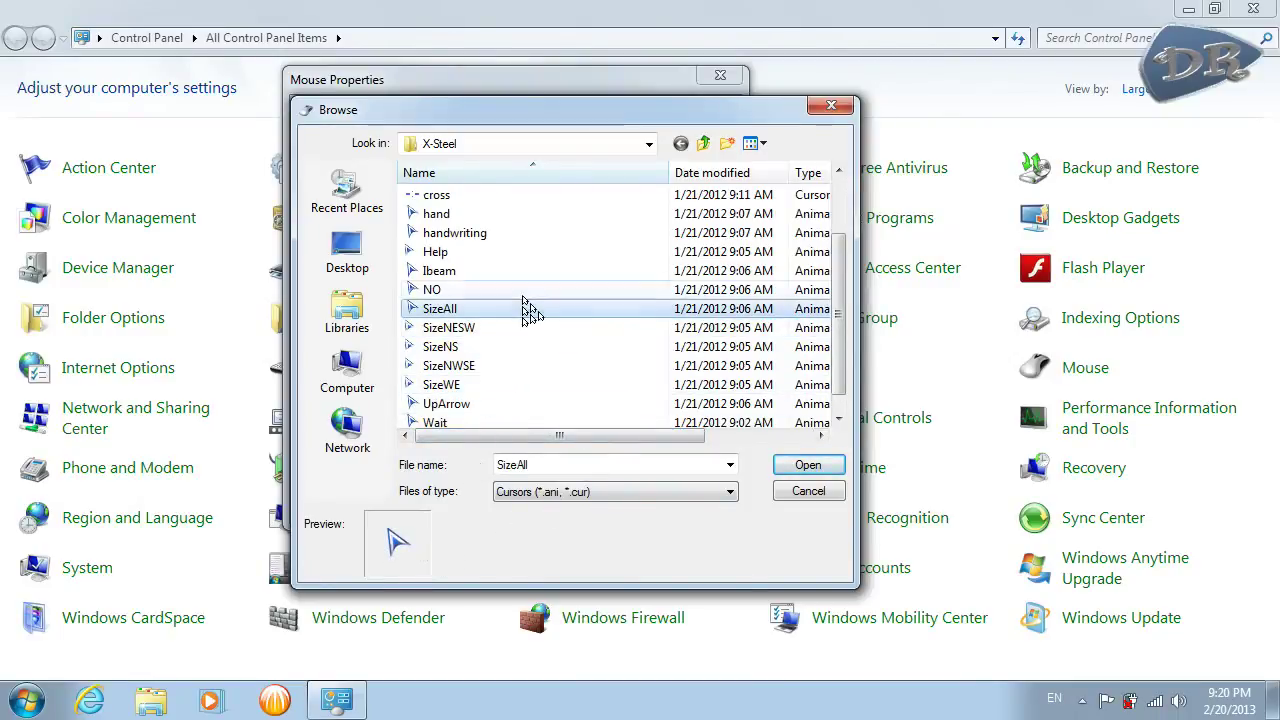
click(500, 366)
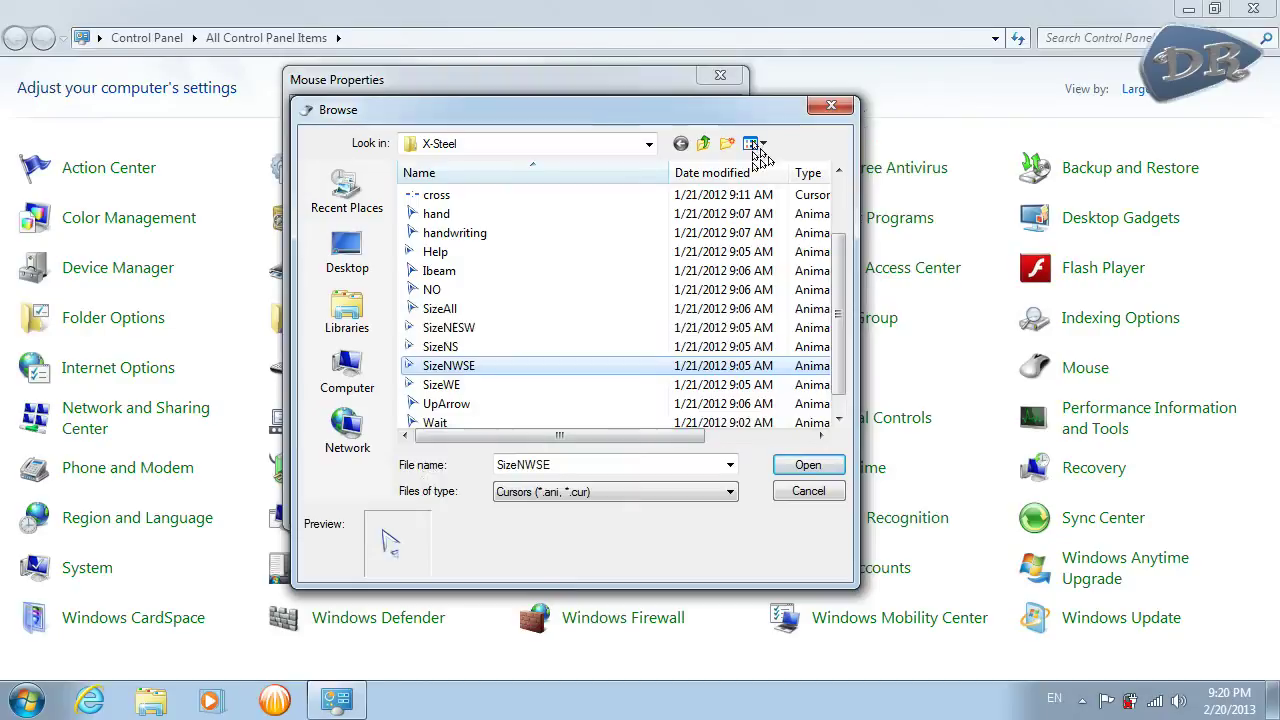
click(808, 466)
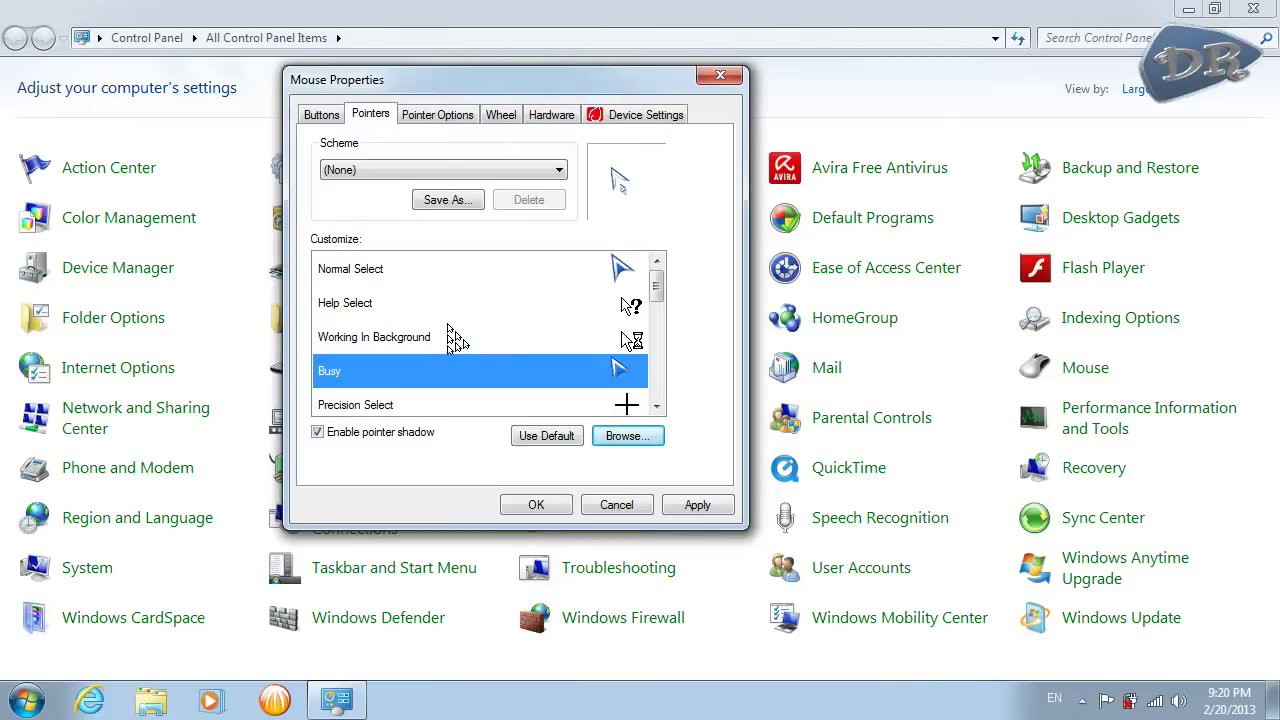
click(444, 338)
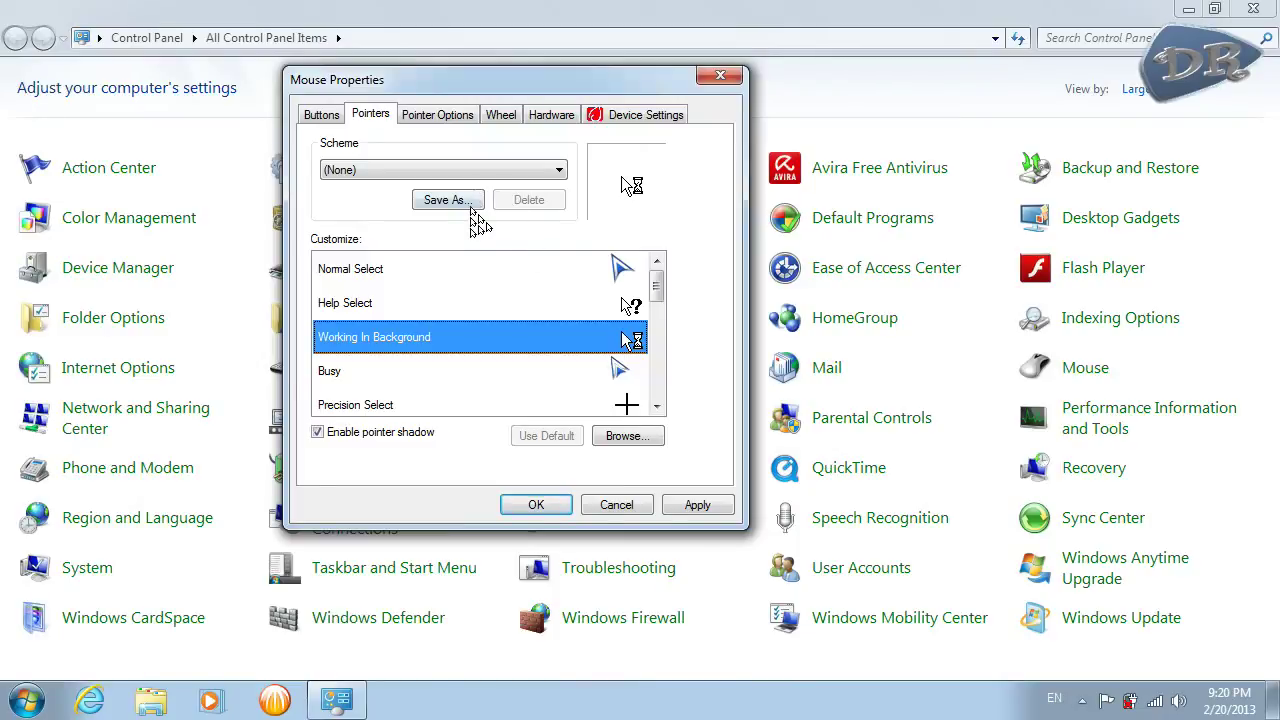
- Cancel saving a named scheme, then apply the X-Steel pointers and close Mouse Properties
click(470, 208)
drag(639, 218, 794, 202)
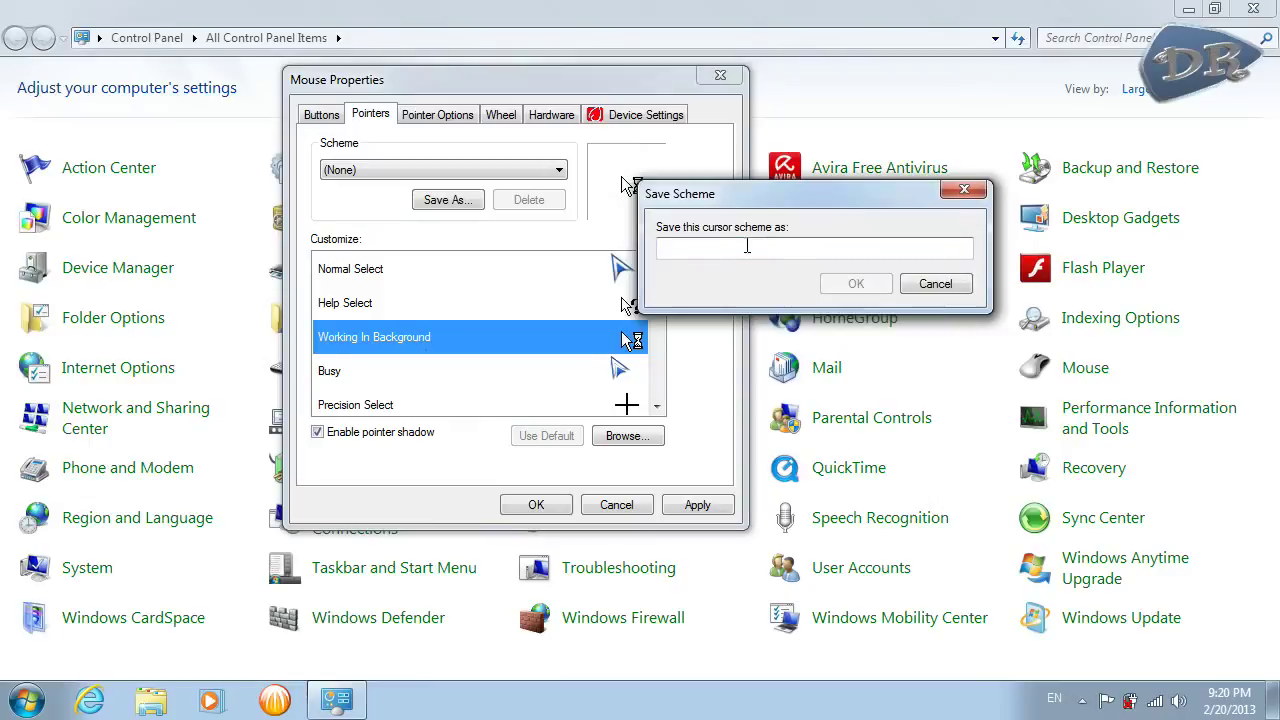
click(948, 284)
click(693, 518)
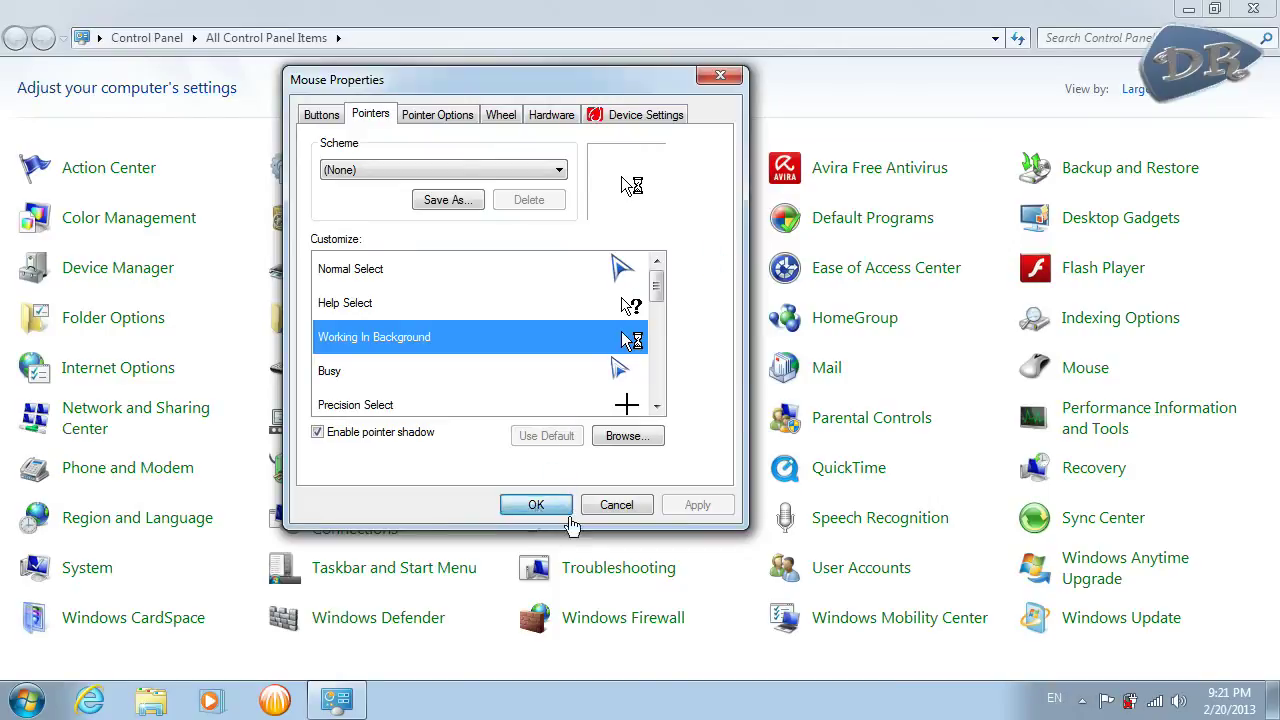
click(536, 504)
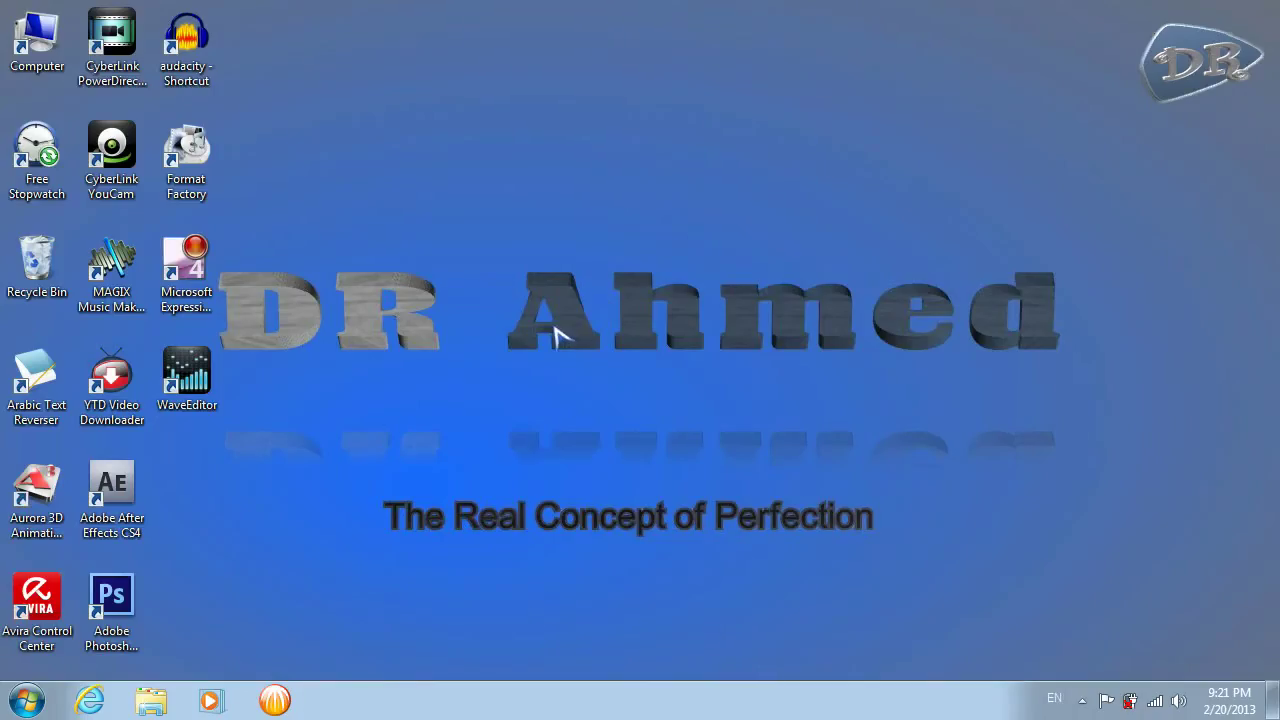